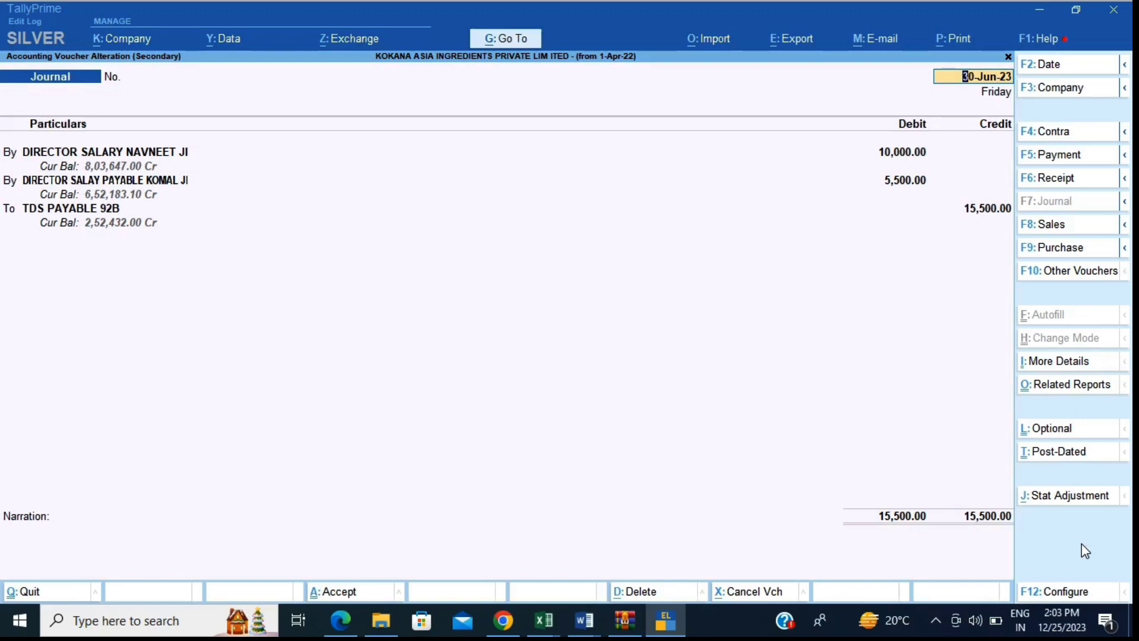
- Review the date, ledgers and amounts on each line of the TDS journal voucher
key("Return")
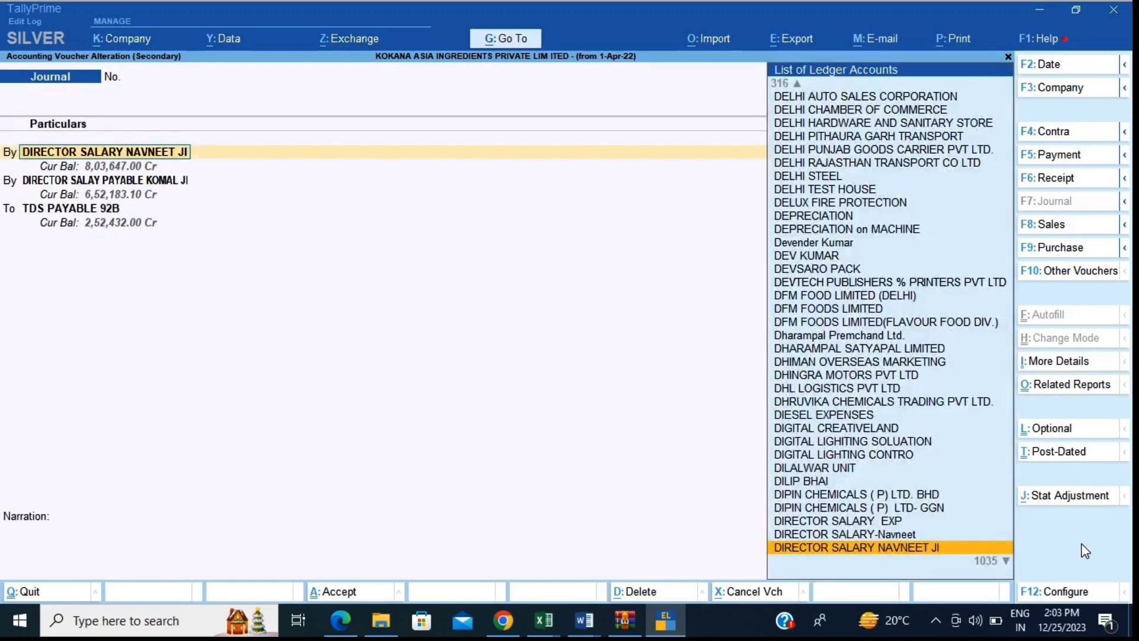
key("Return")
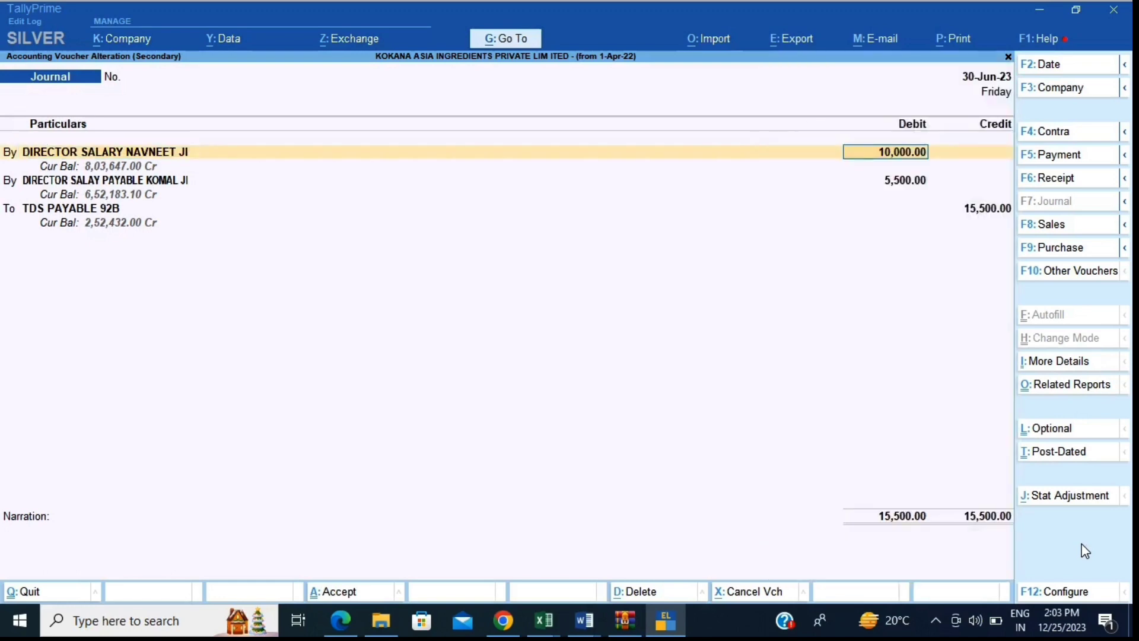
key("Return")
key("Return")
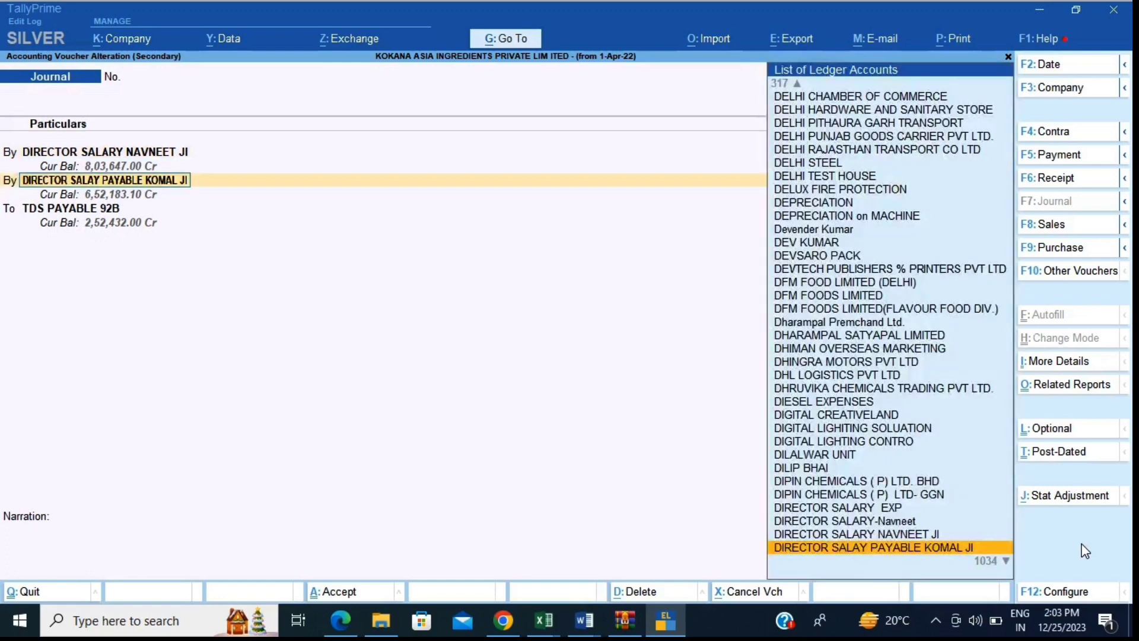
key("Return")
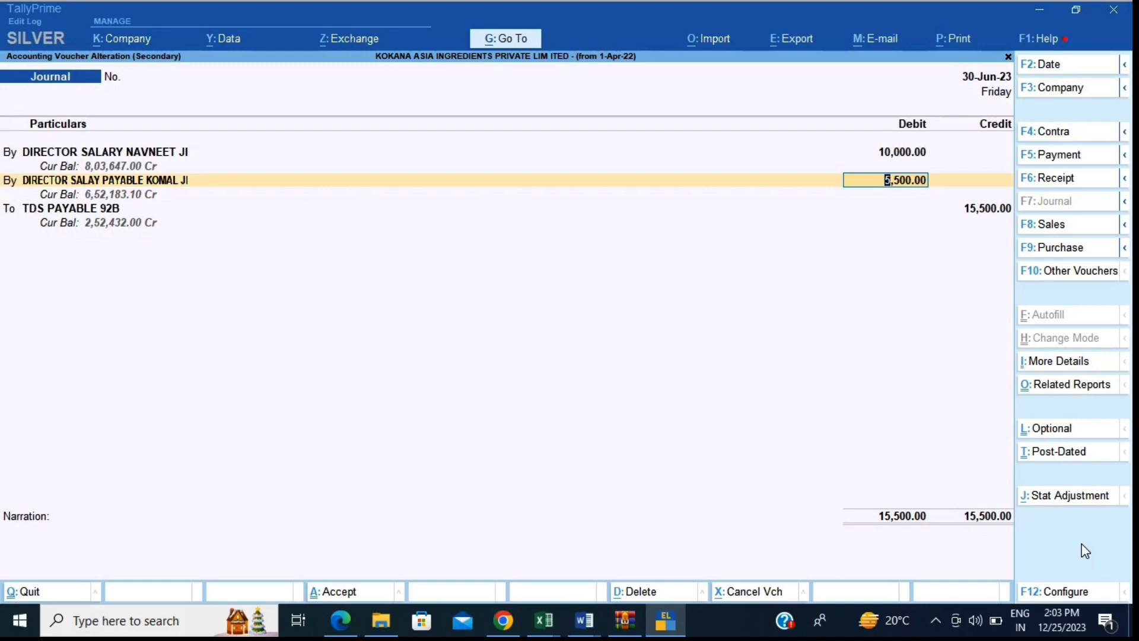
key("Up")
key("Up")
key("Up")
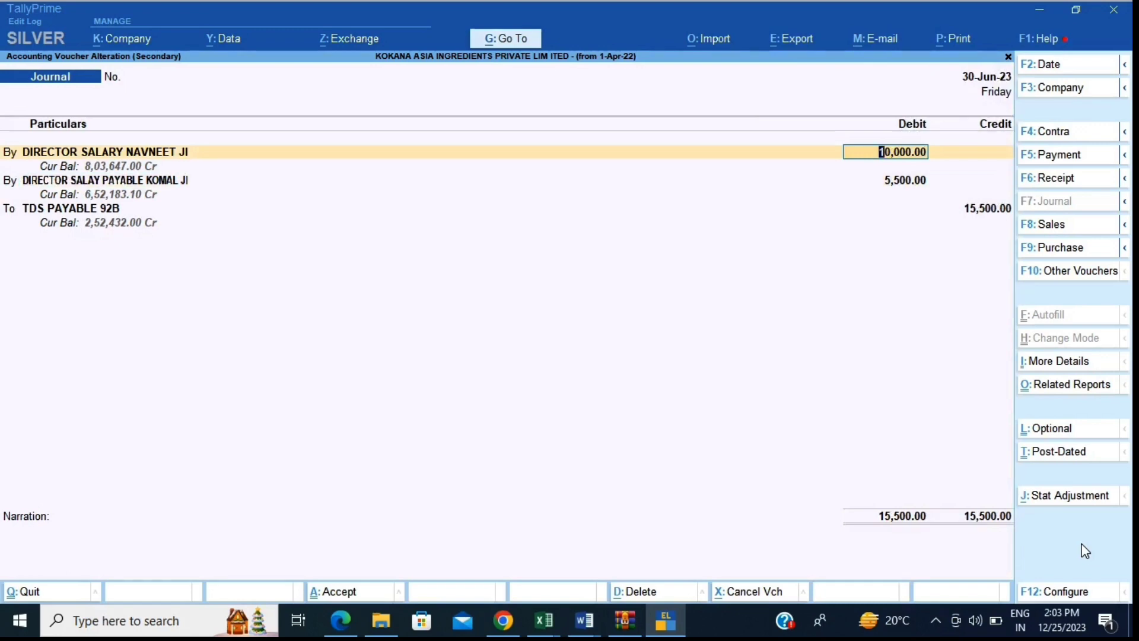
key("Down")
key("Down")
key("Down")
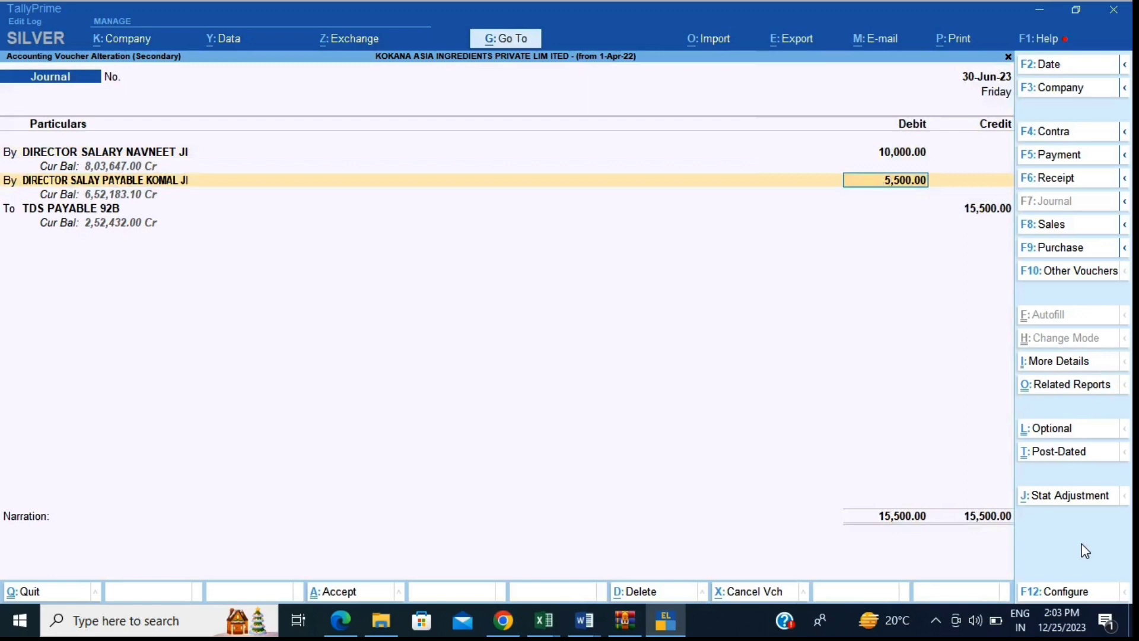
key("Return")
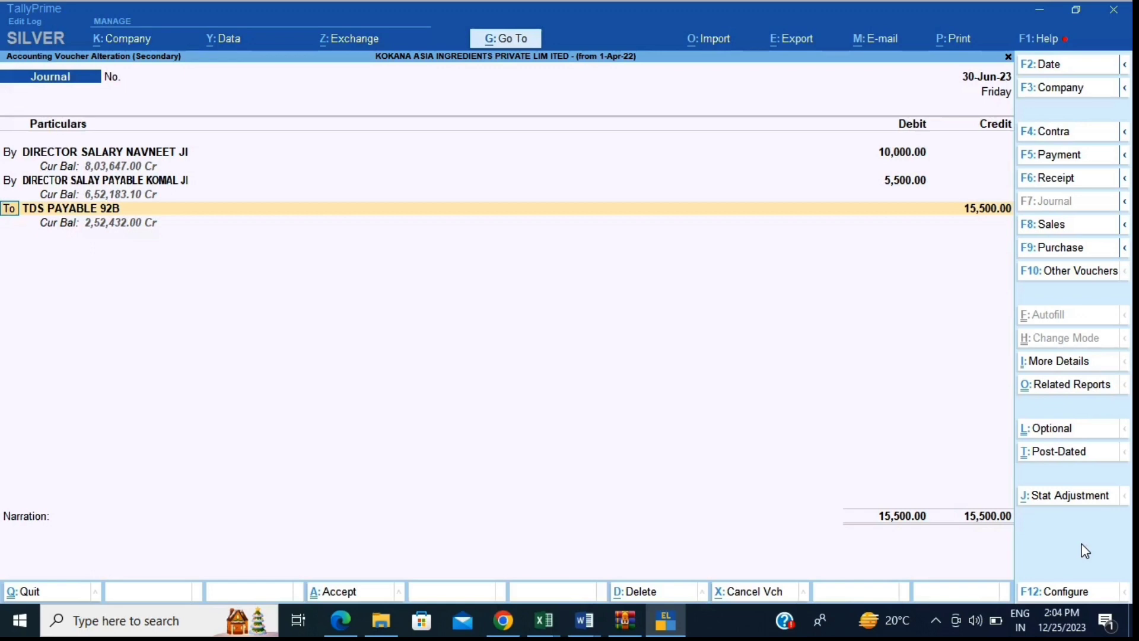
key("Up")
key("Up")
key("Up")
key("Up")
key("Up")
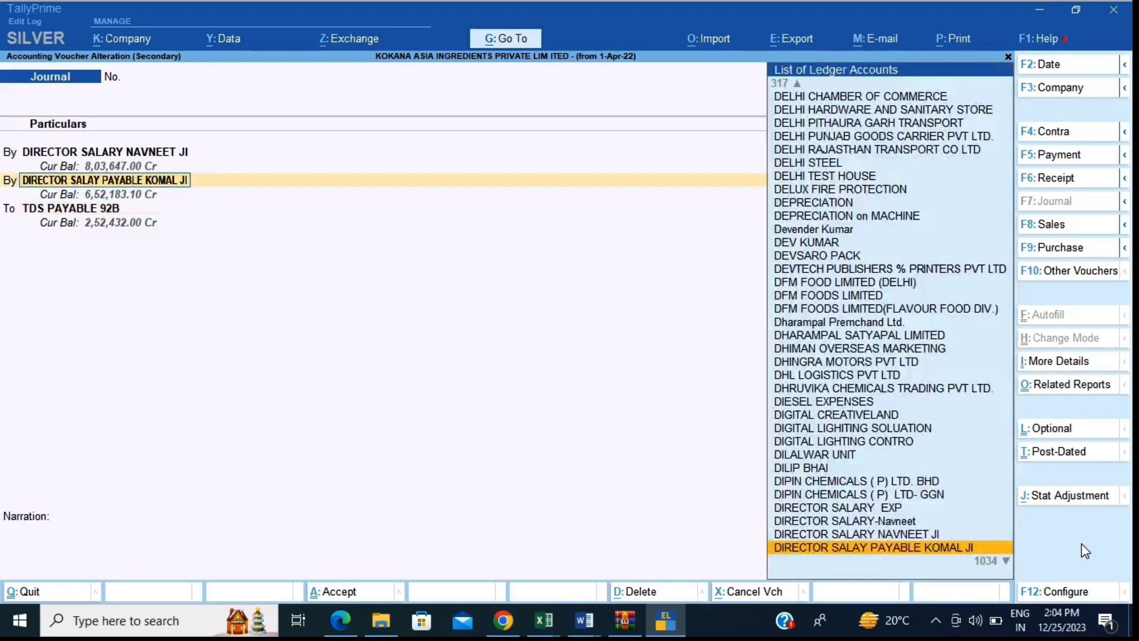
key("Up")
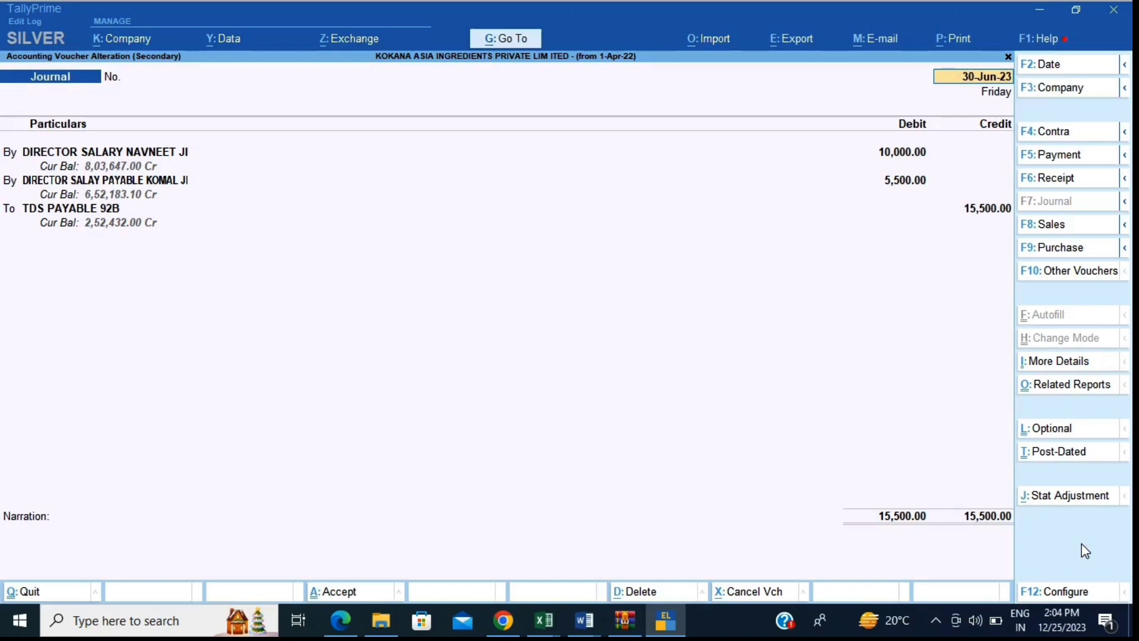
- Inspect the master of the first line's director salary ledger and the Provisions group it belongs to
key("Return")
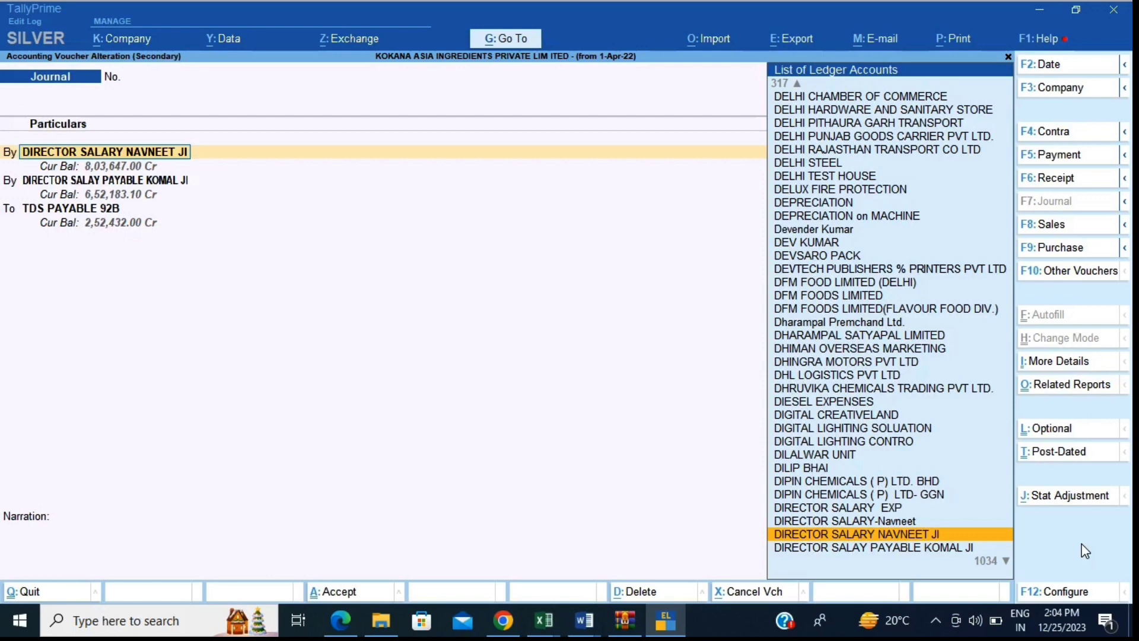
key("ctrl+Return")
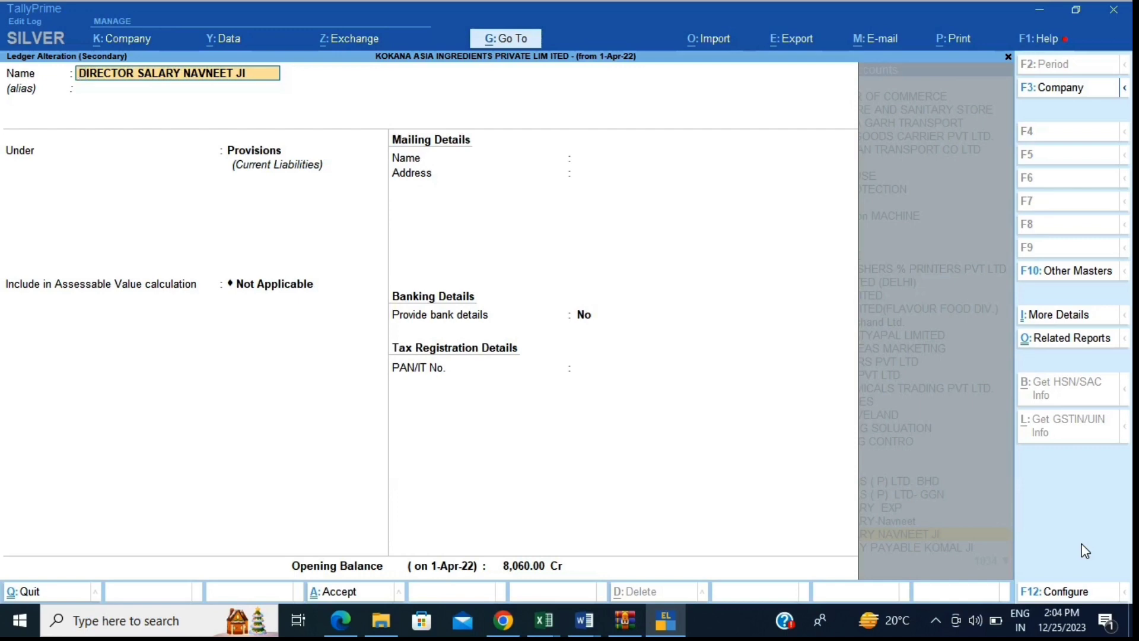
key("Return")
key("Return")
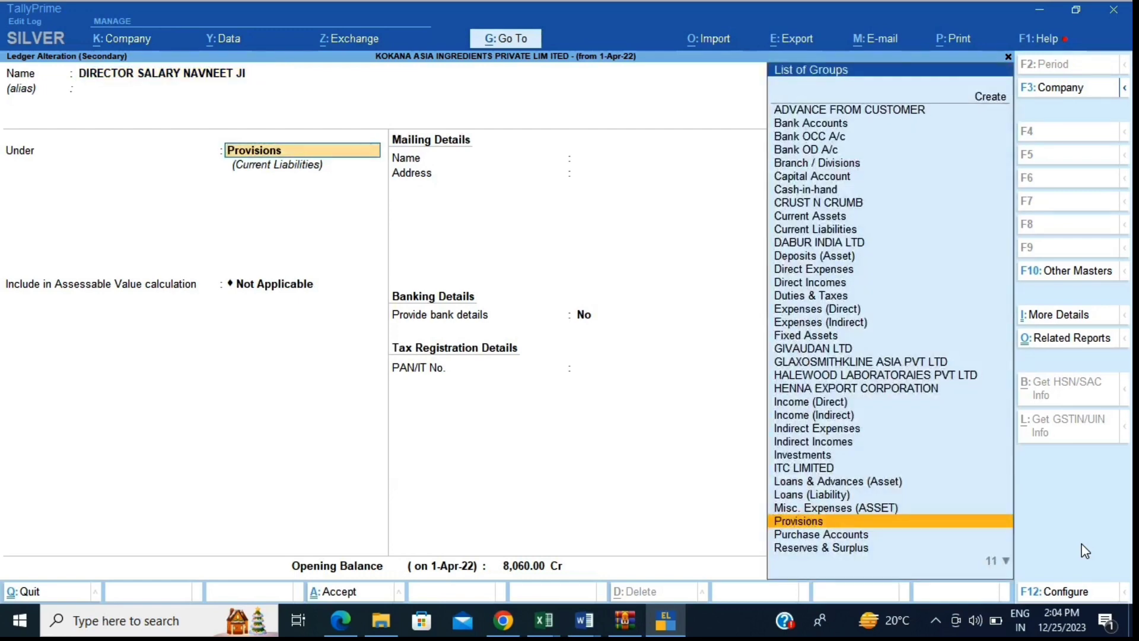
key("ctrl+Return")
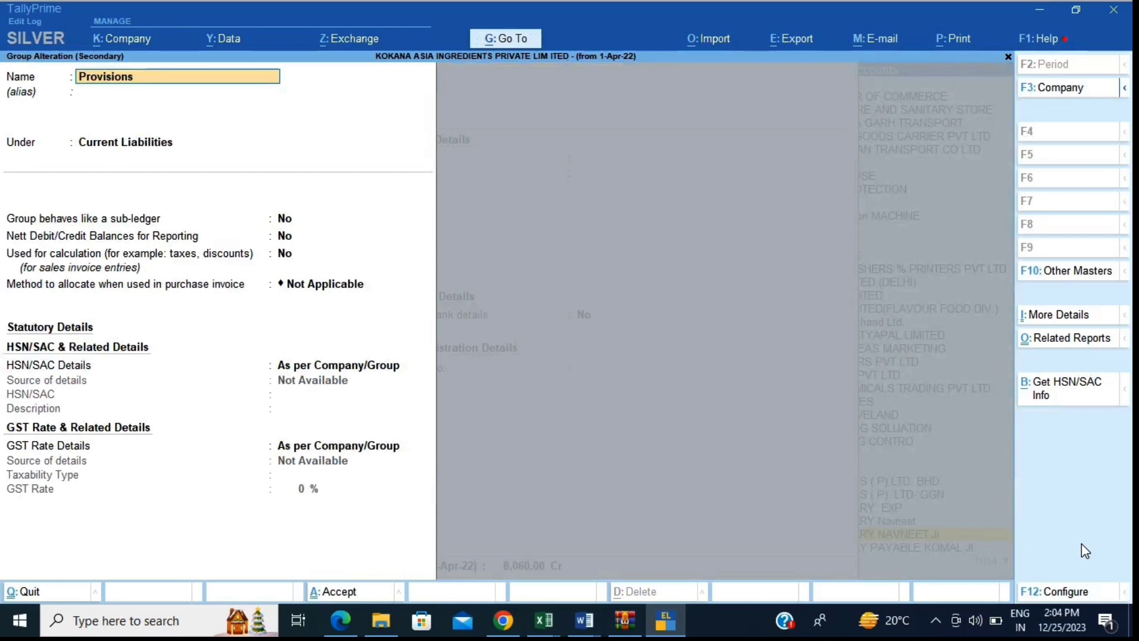
key("Escape")
key("Return")
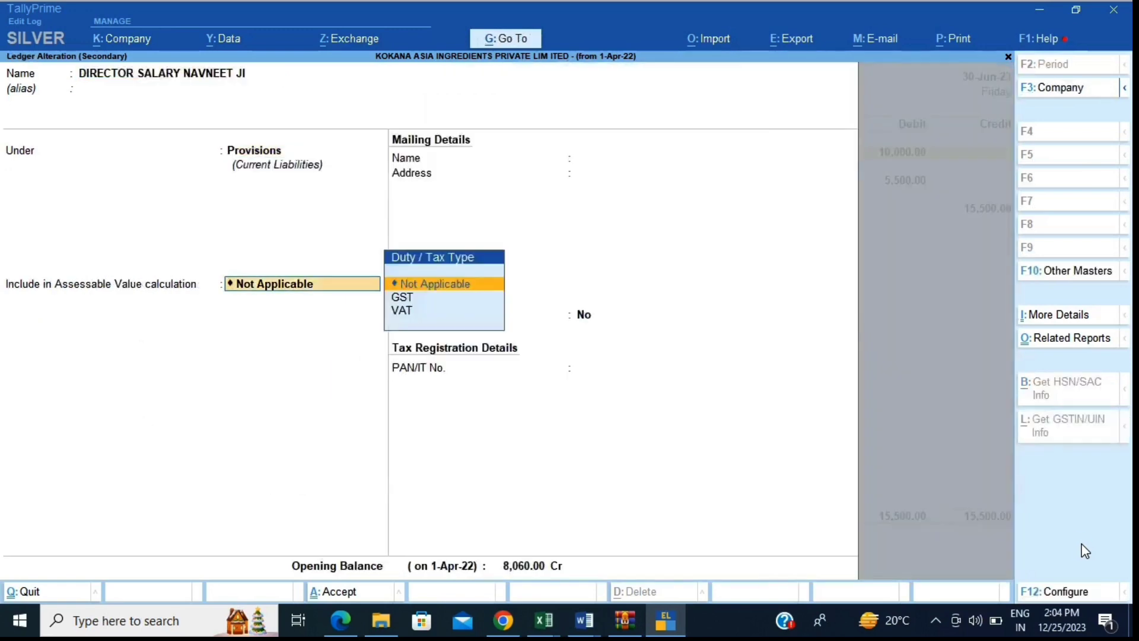
key("Escape")
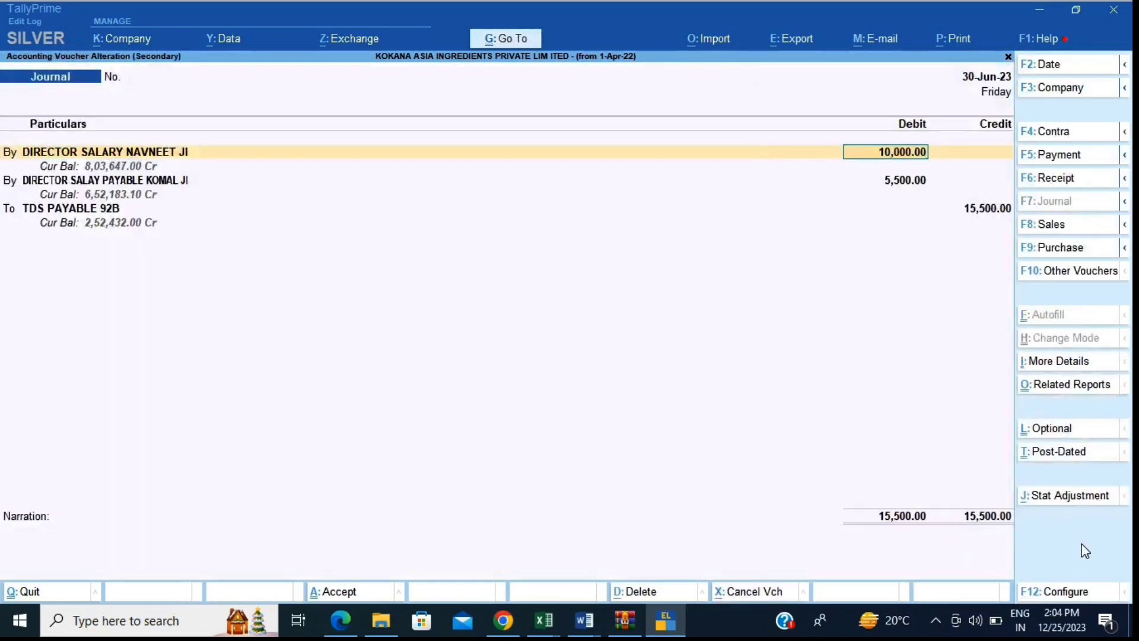
- Set the debit amount of the first director salary line to 10,000
key("BackSpace")
type("10000")
key("Return")
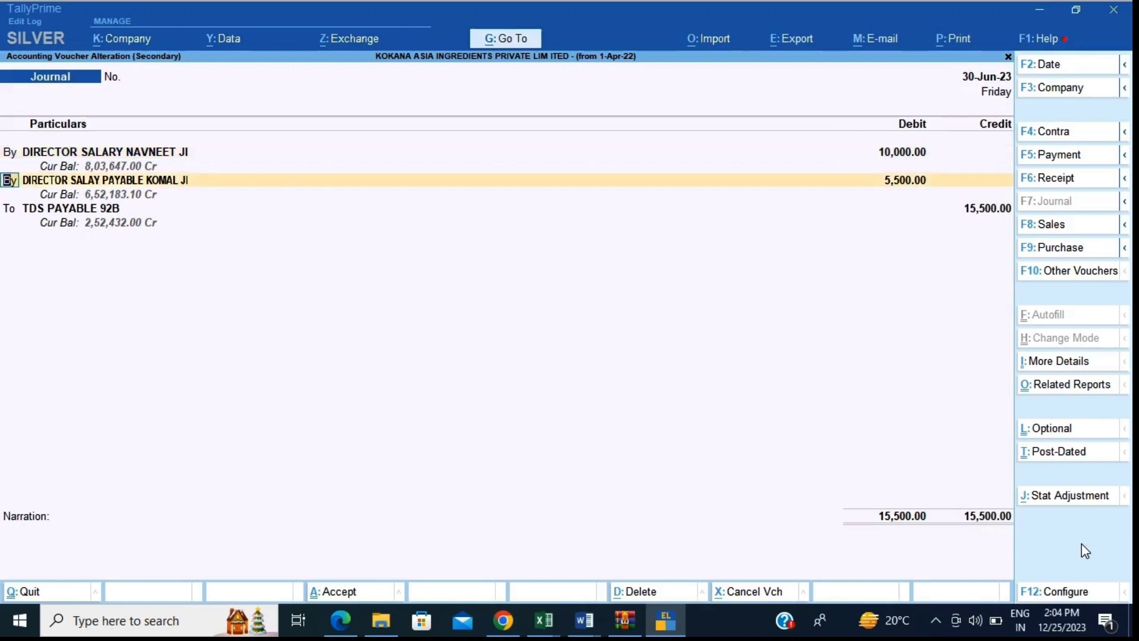
- Inspect the TDS PAYABLE 92B ledger master and its parent group TDS PAYBLE
key("Return")
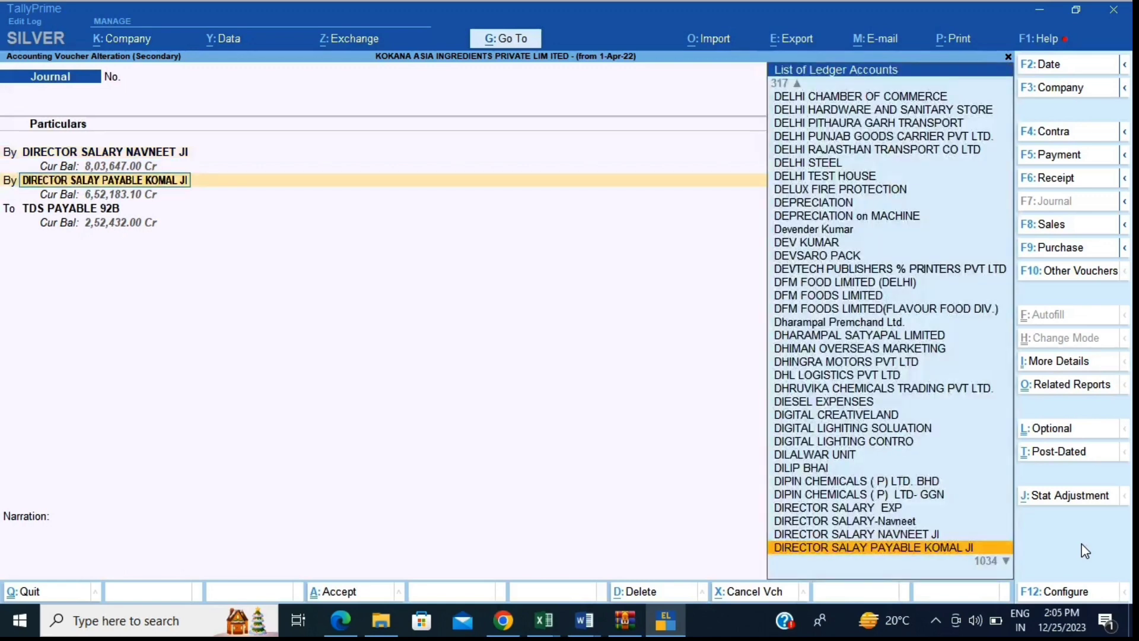
key("Return")
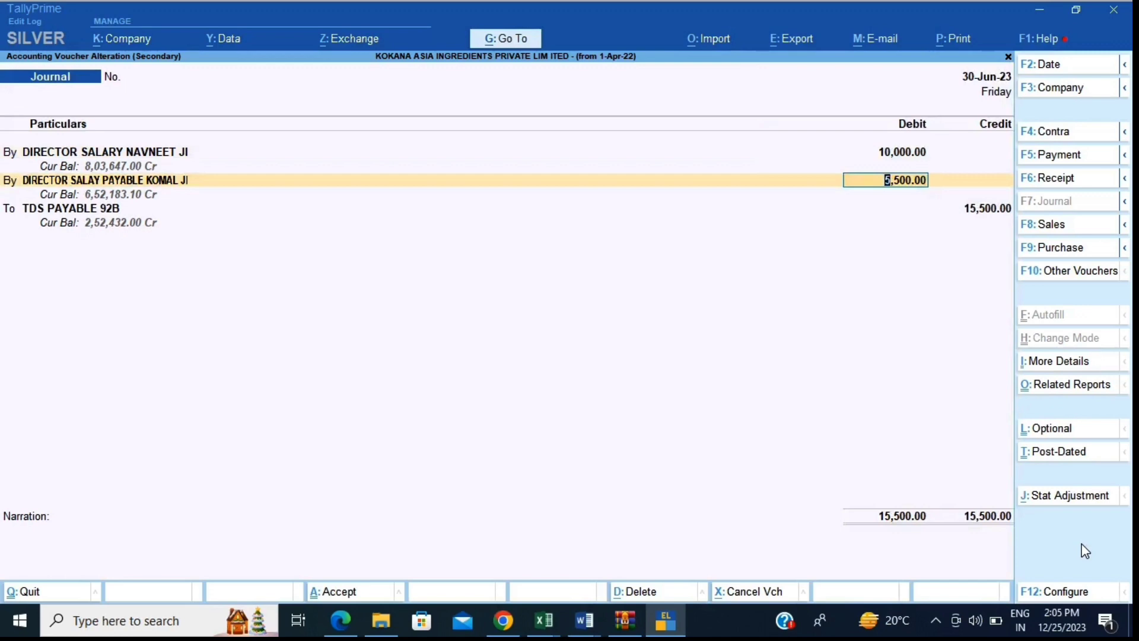
key("Return")
key("Return")
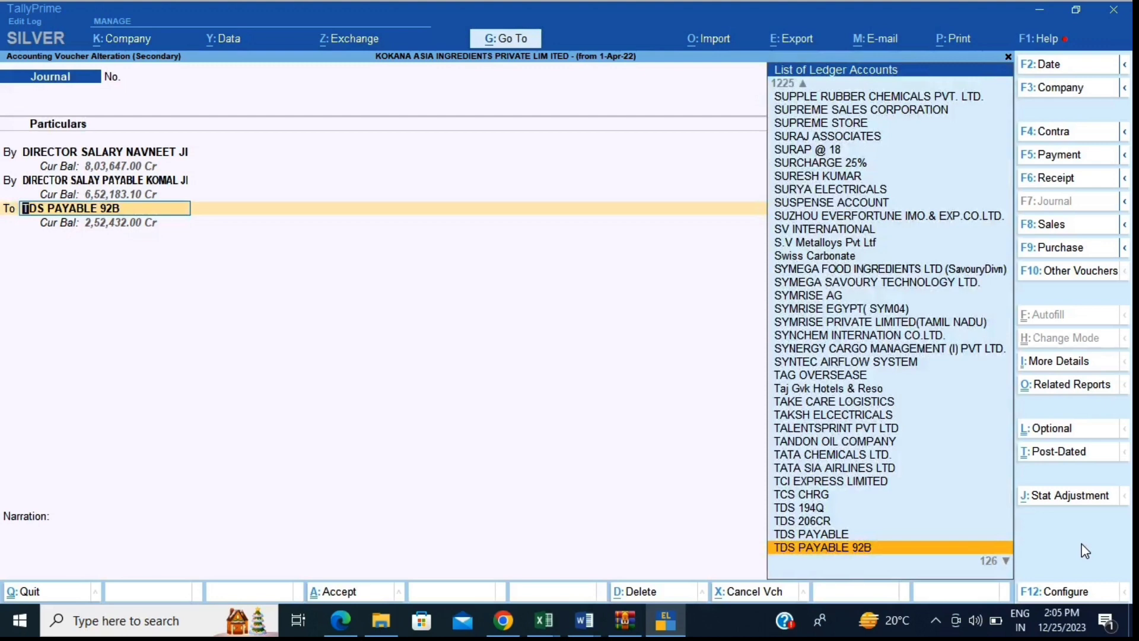
key("ctrl+Return")
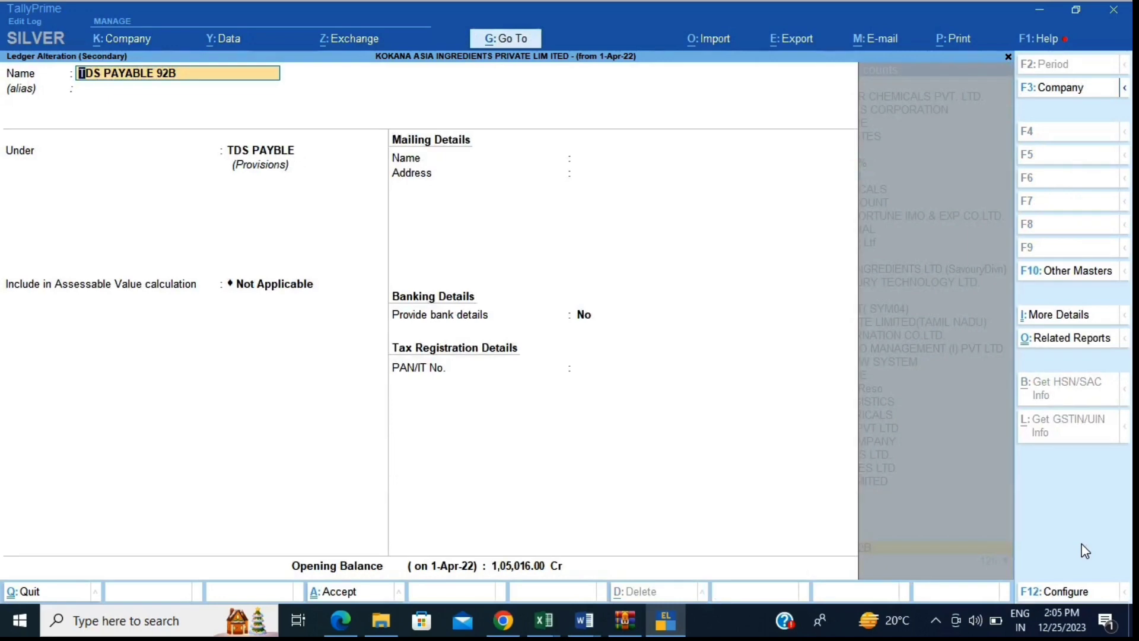
key("Return")
key("Return")
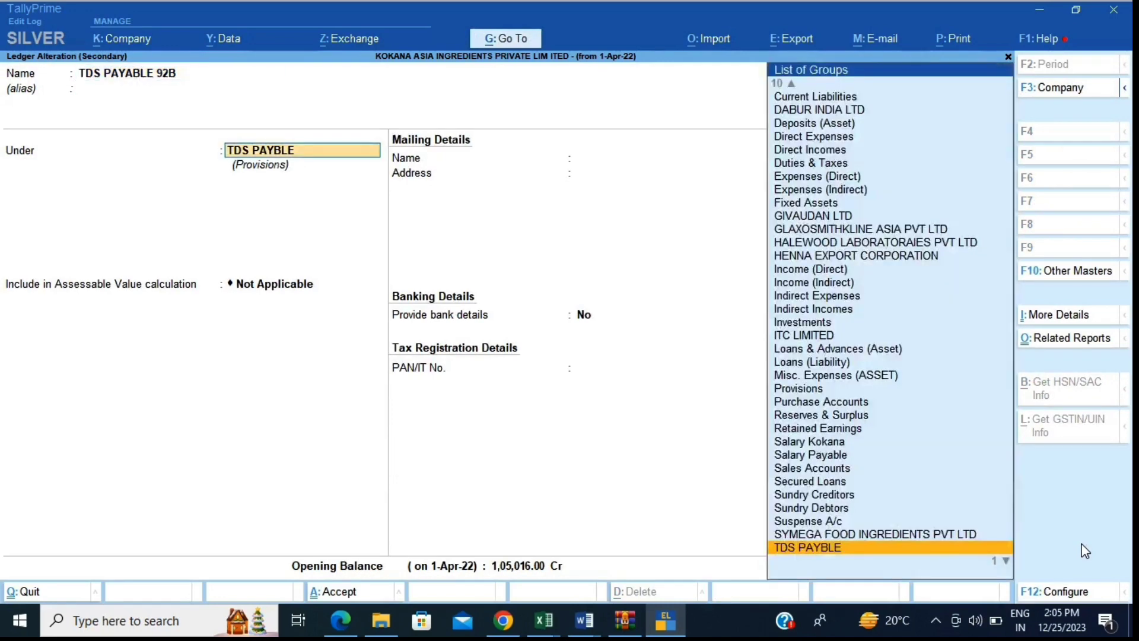
key("ctrl+Return")
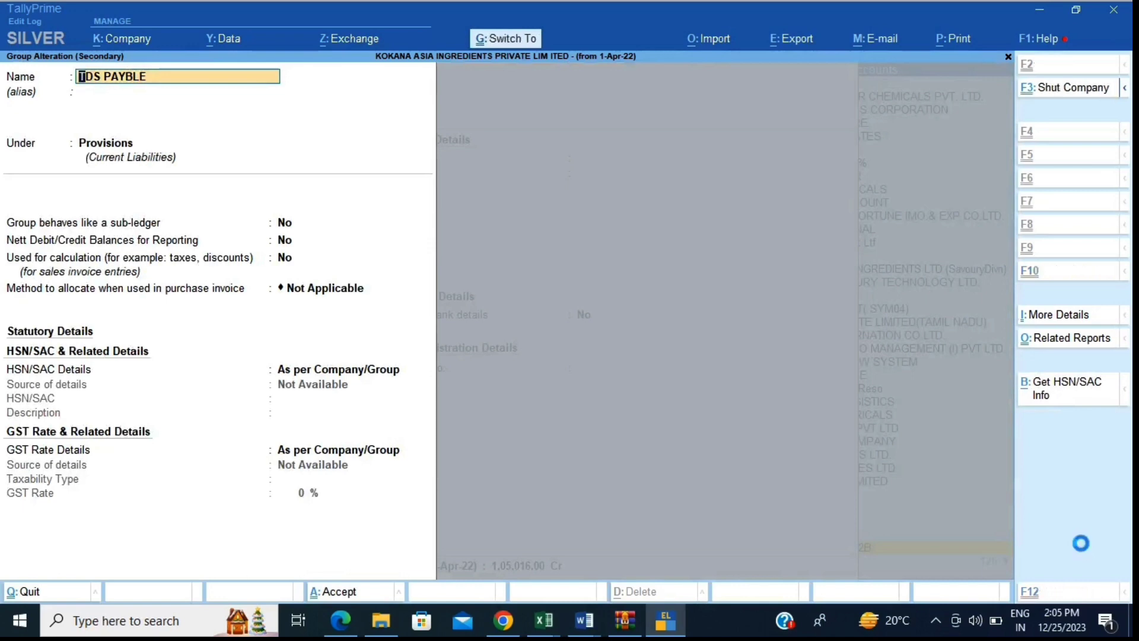
key("ctrl+a")
key("ctrl+a")
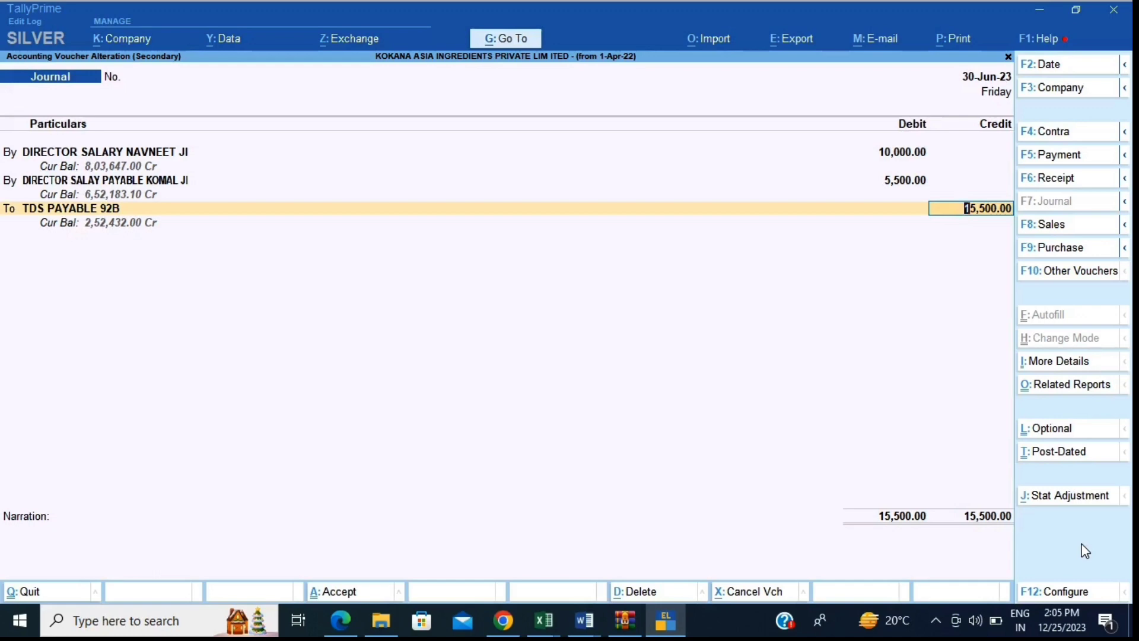
- Change the third voucher line from a credit (To) to a debit (By) entry
key("shift+Tab")
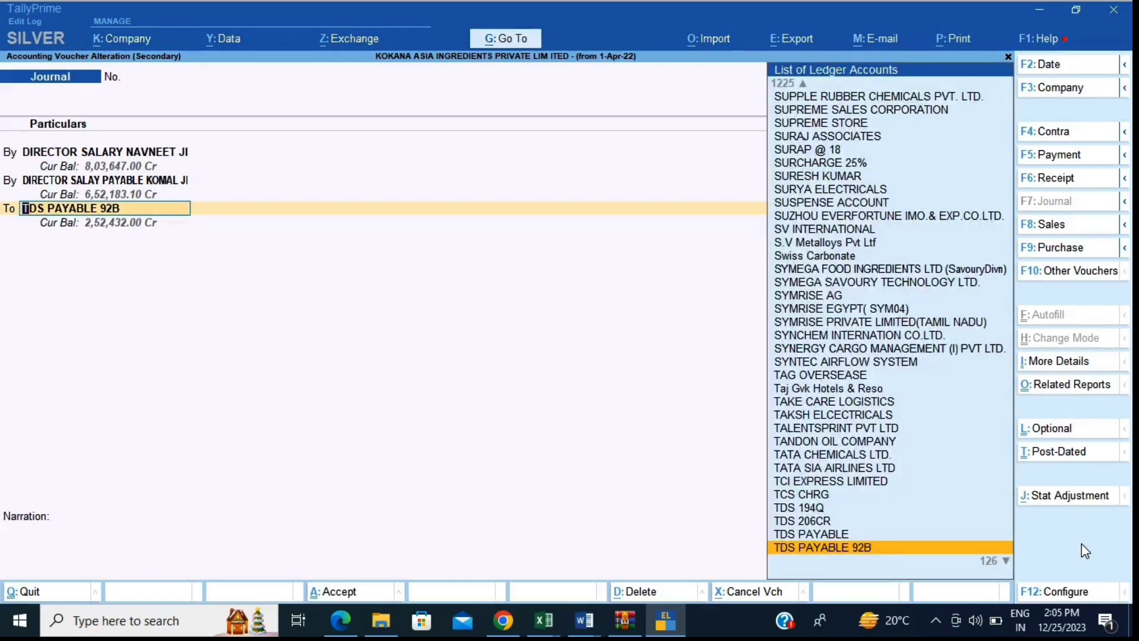
key("shift+Tab")
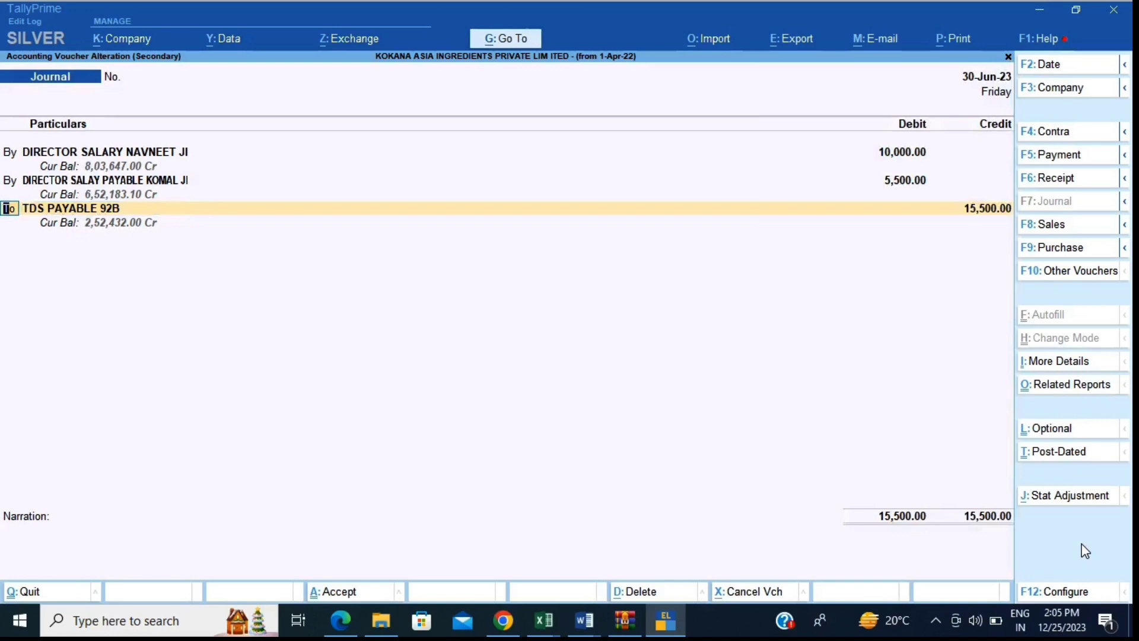
type("by")
key("Return")
type("Tds")
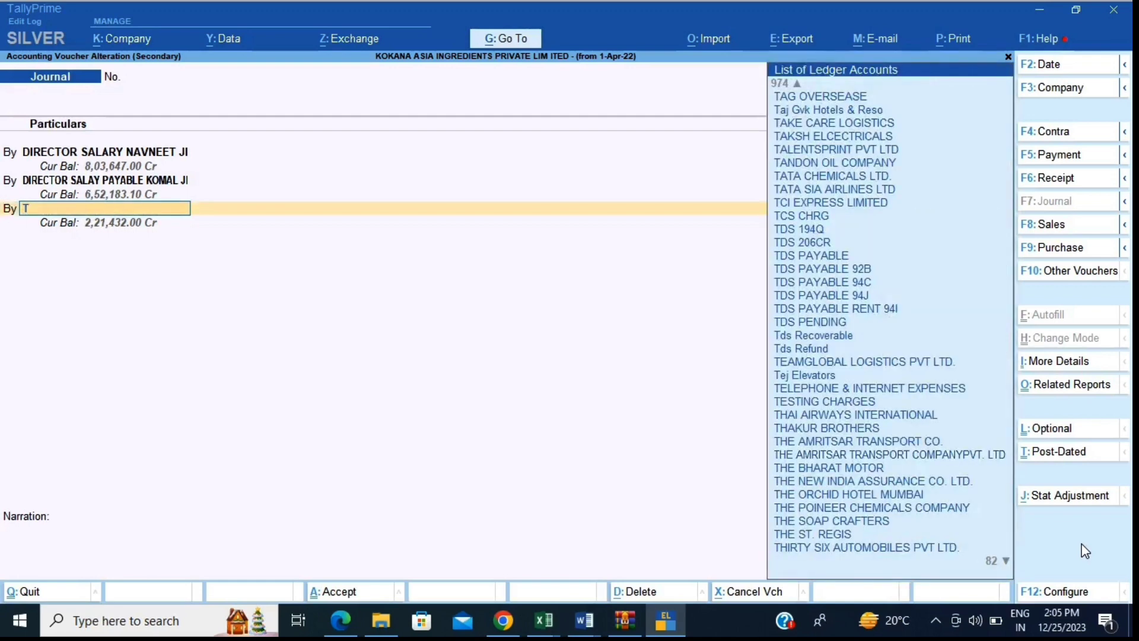
key("BackSpace")
key("BackSpace")
key("BackSpace")
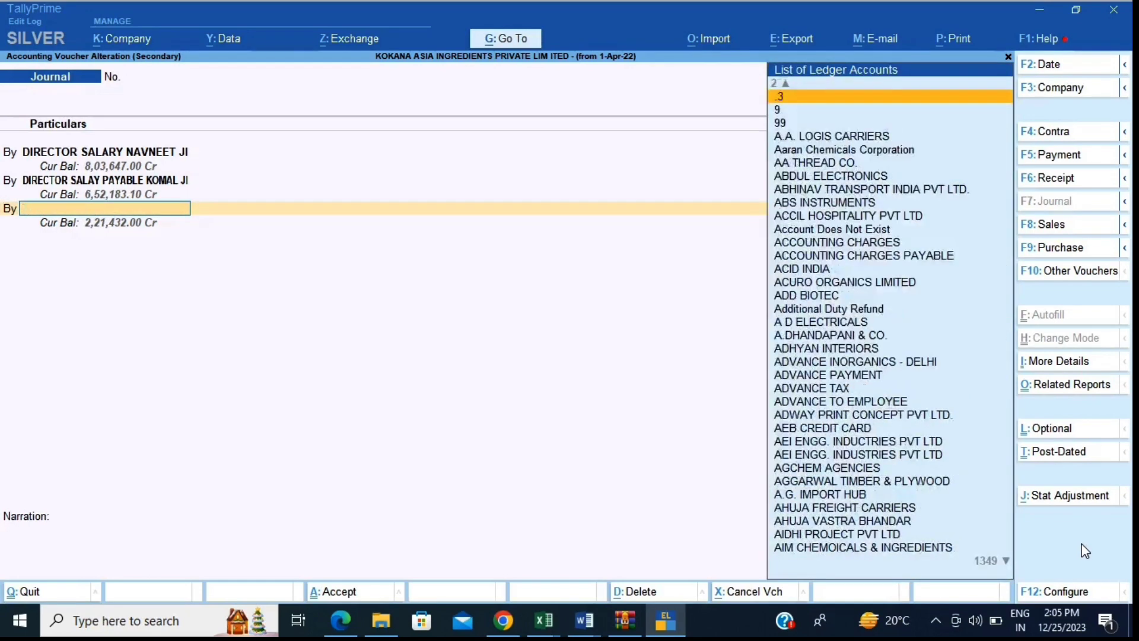
- Assign the INTEREST ON TDS/GST ledger to the third line and debit it with 100
type("Inters")
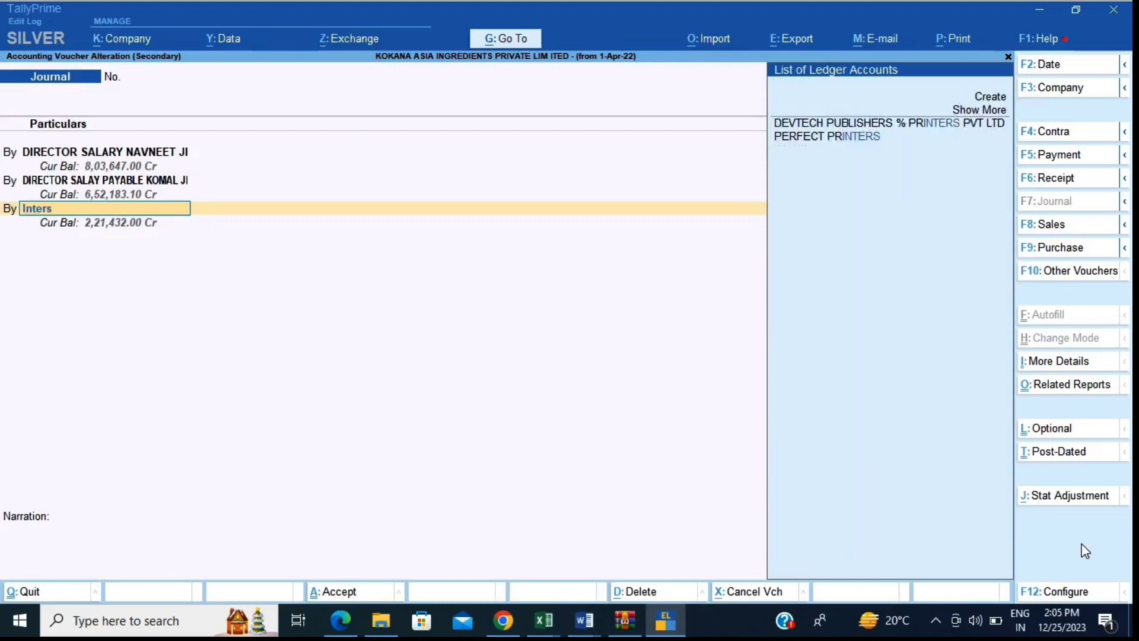
key("BackSpace")
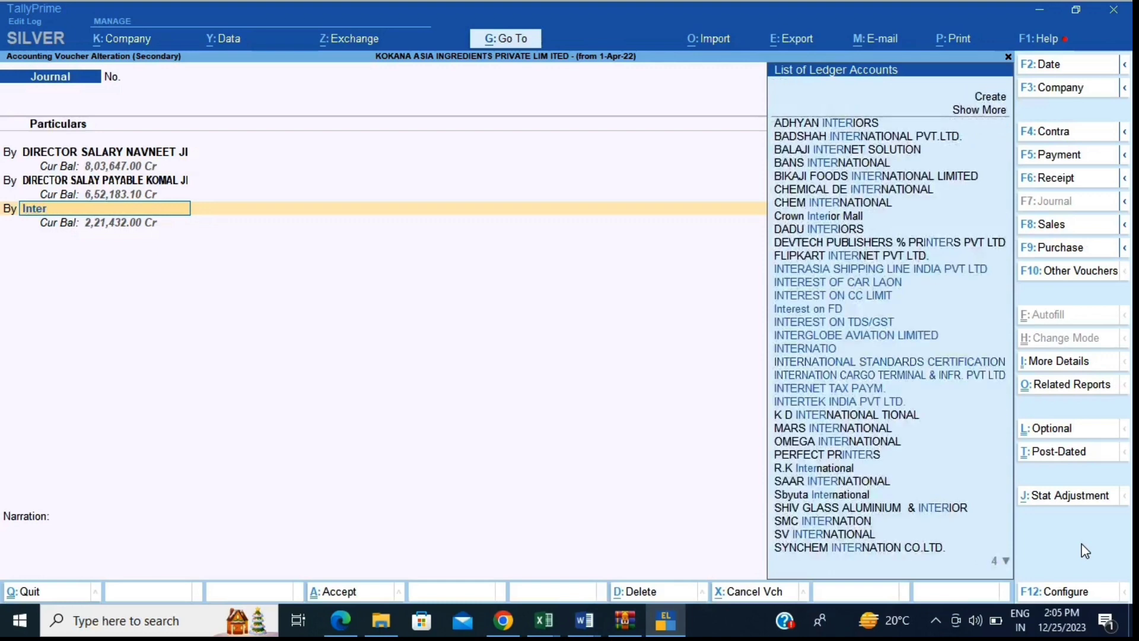
type("es")
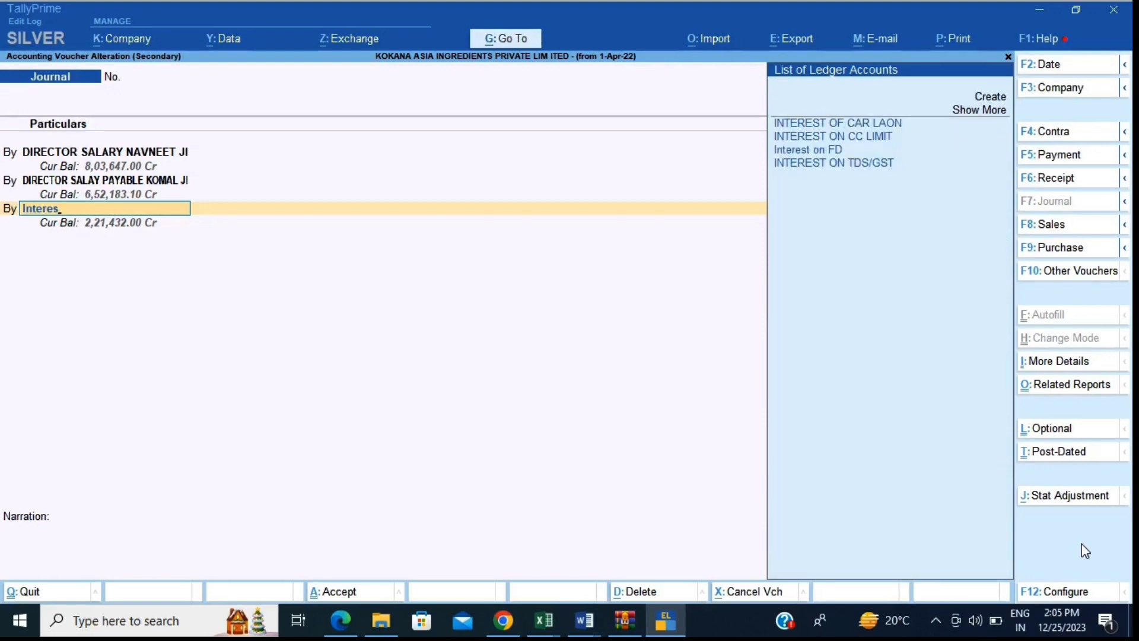
key("Down")
key("Down")
key("Down")
key("Return")
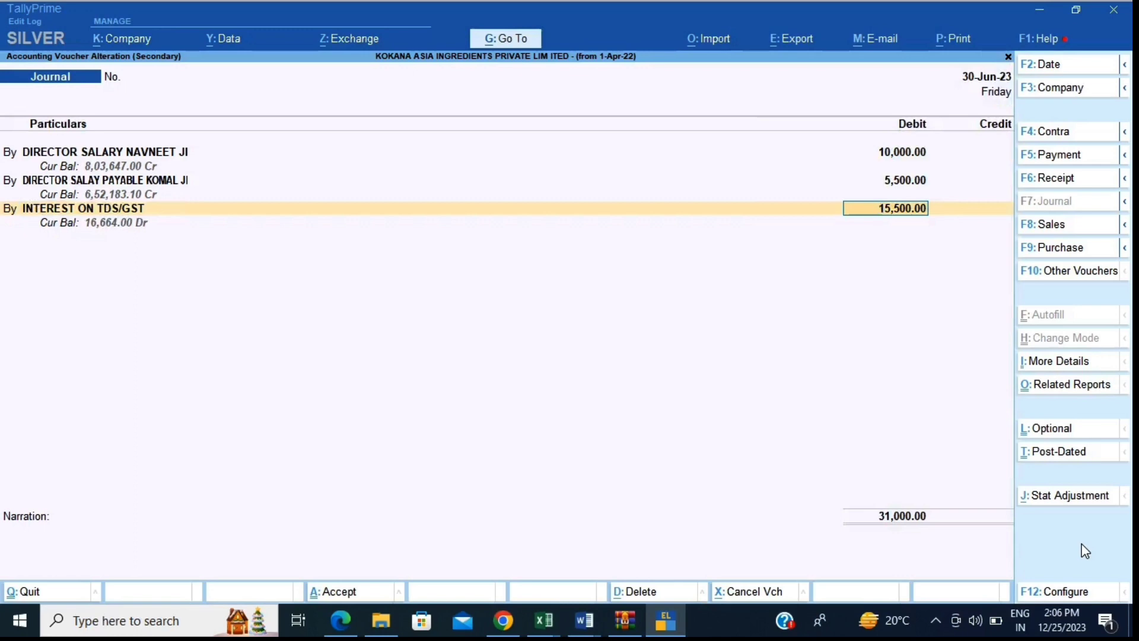
type("100")
key("Return")
- Add a fourth debit line for the INTEREST ON TDS/GST ledger with 55 and keep TDS PAYABLE 92B as the credit line
key("Return")
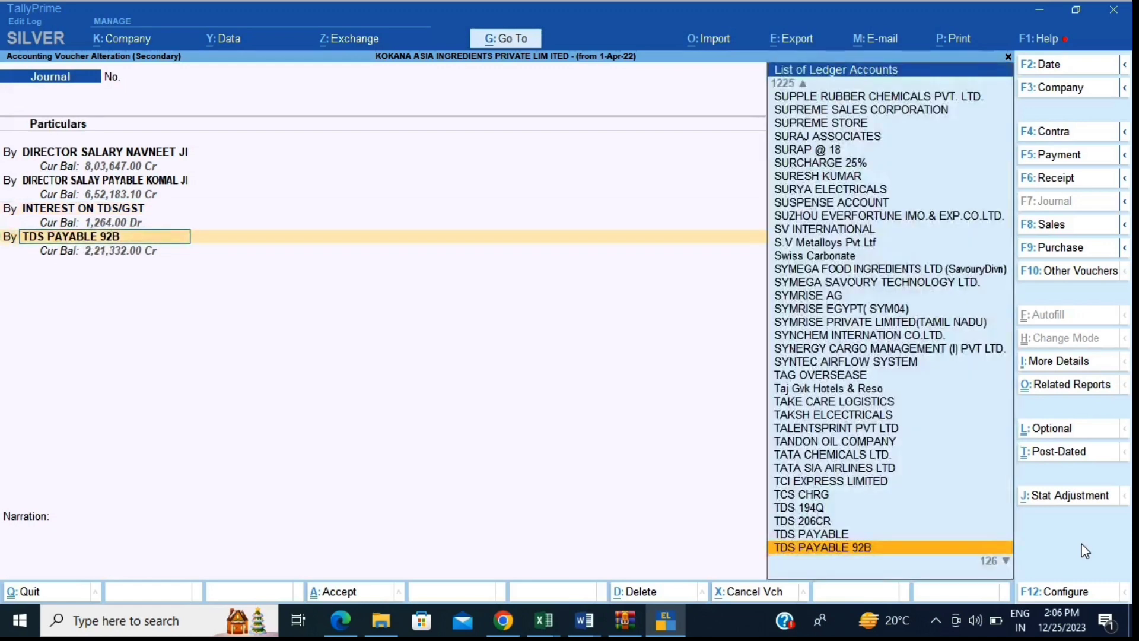
type("Interes")
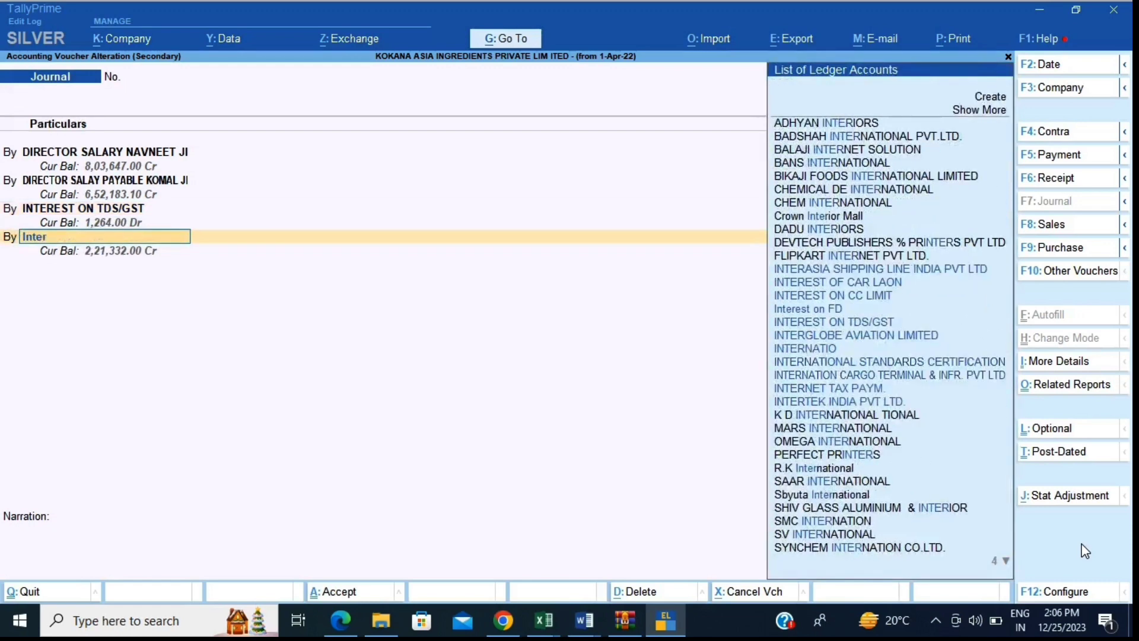
key("Down")
key("Down")
key("Down")
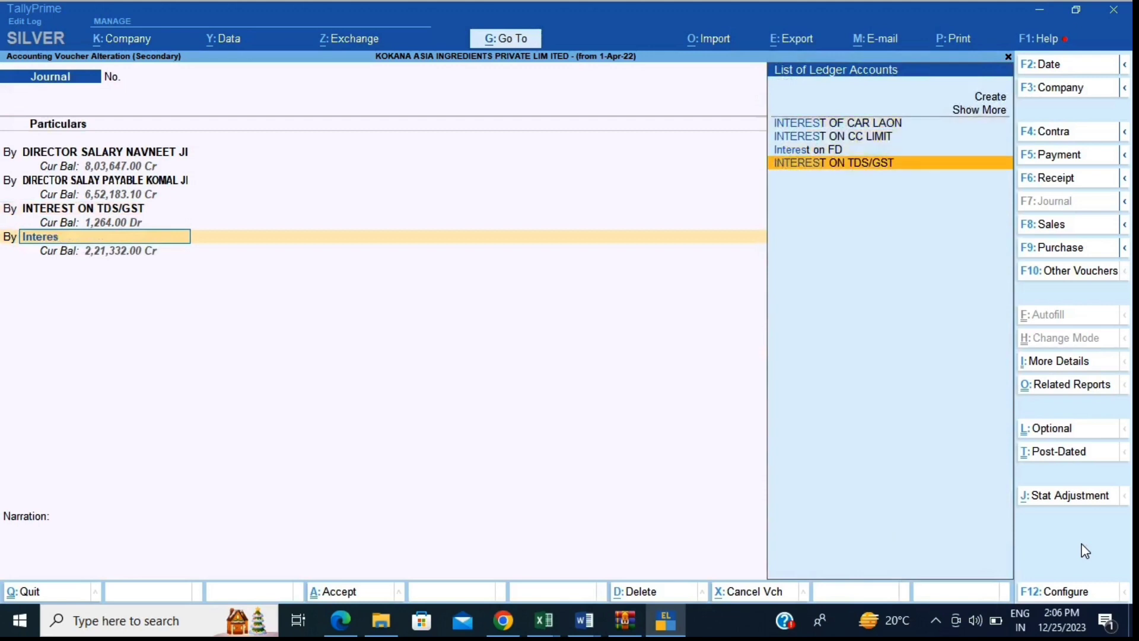
key("Return")
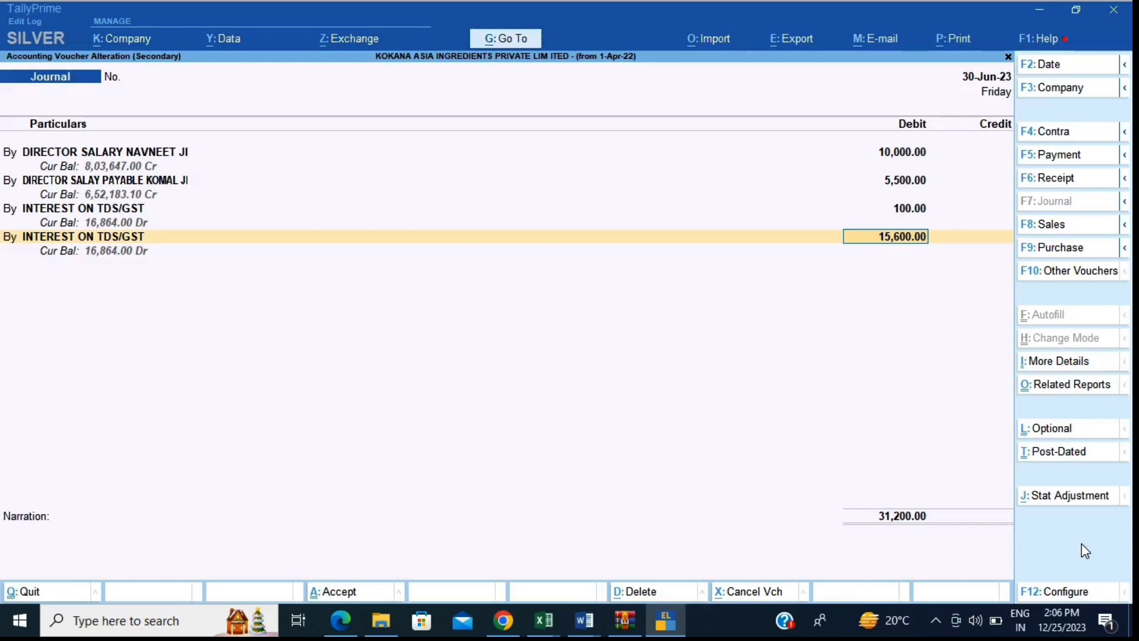
type("55")
key("Return")
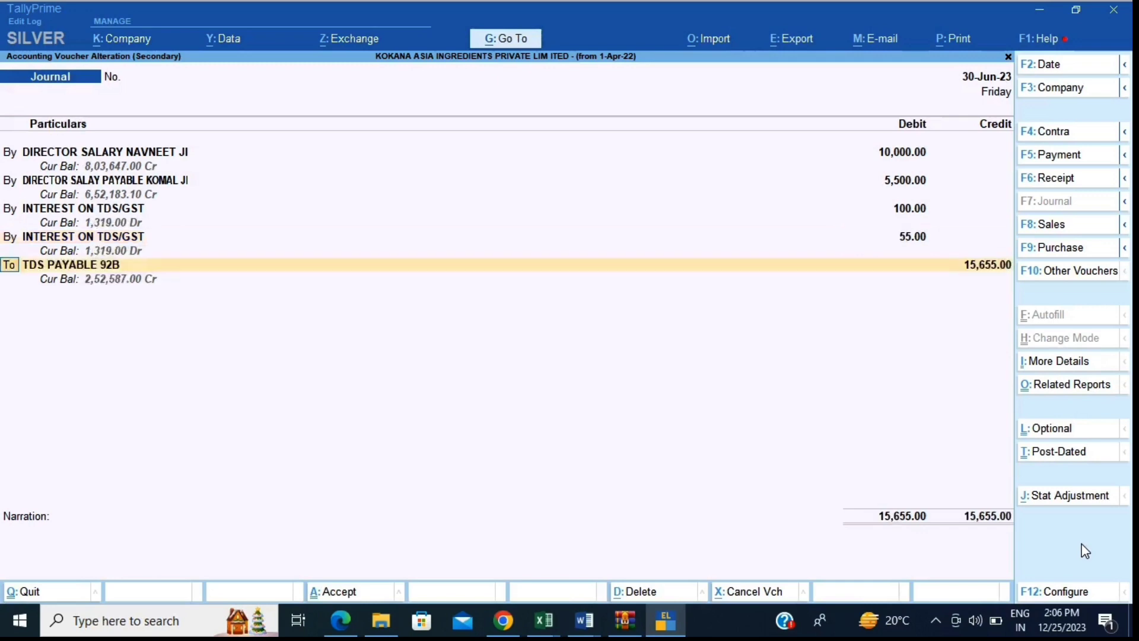
key("Return")
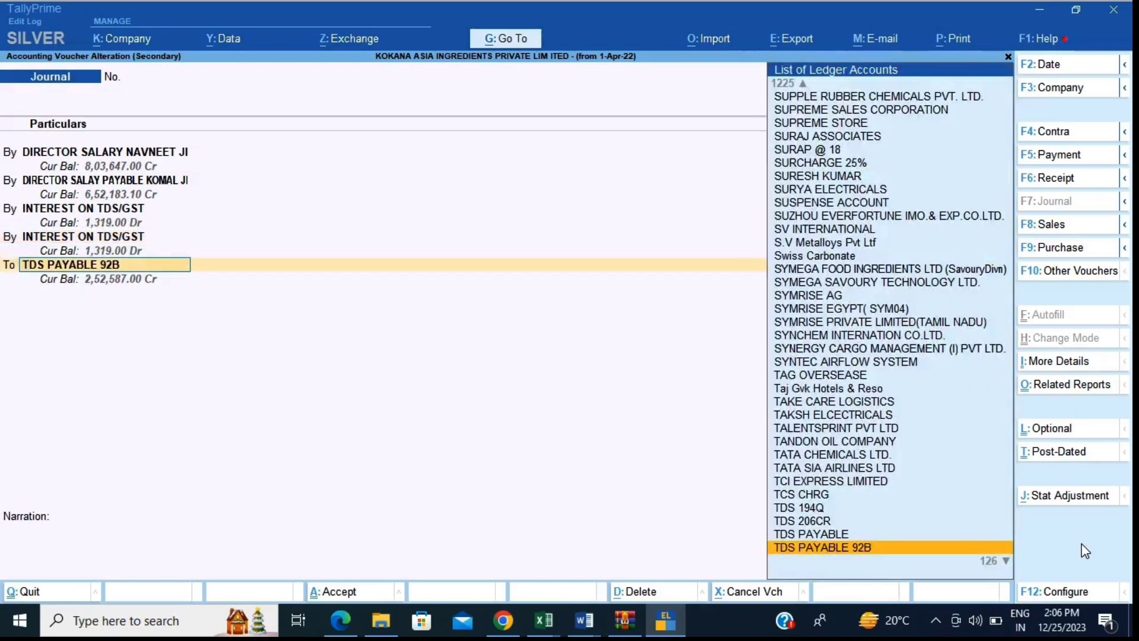
key("Return")
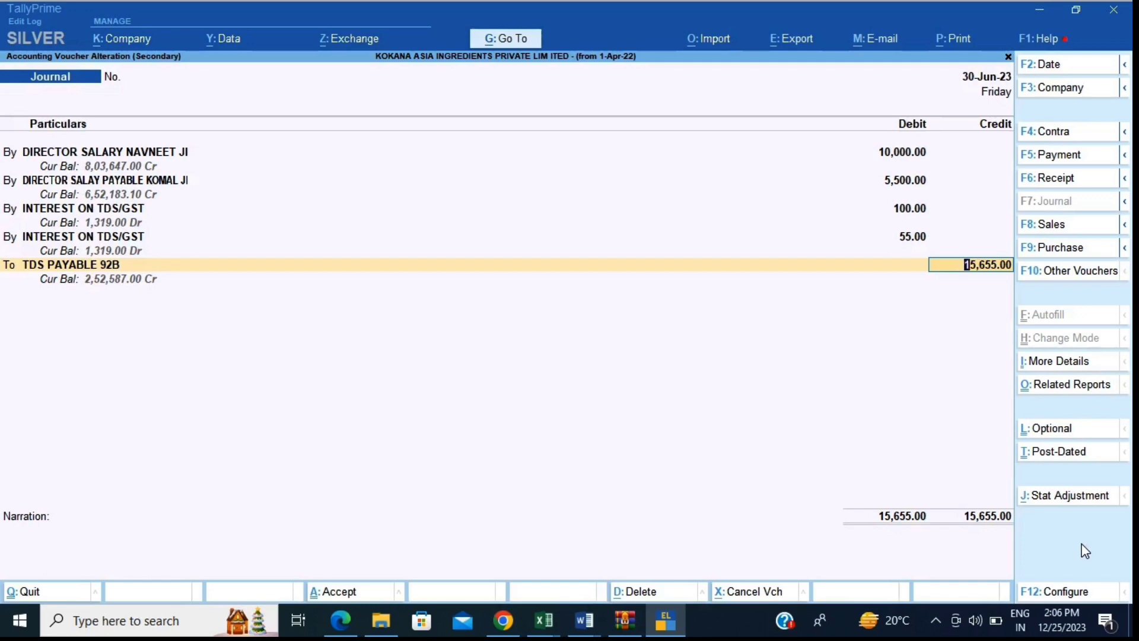
- Try to clear the second INTEREST ON TDS/GST ledger from the fourth voucher line
key("BackSpace")
key("BackSpace")
key("BackSpace")
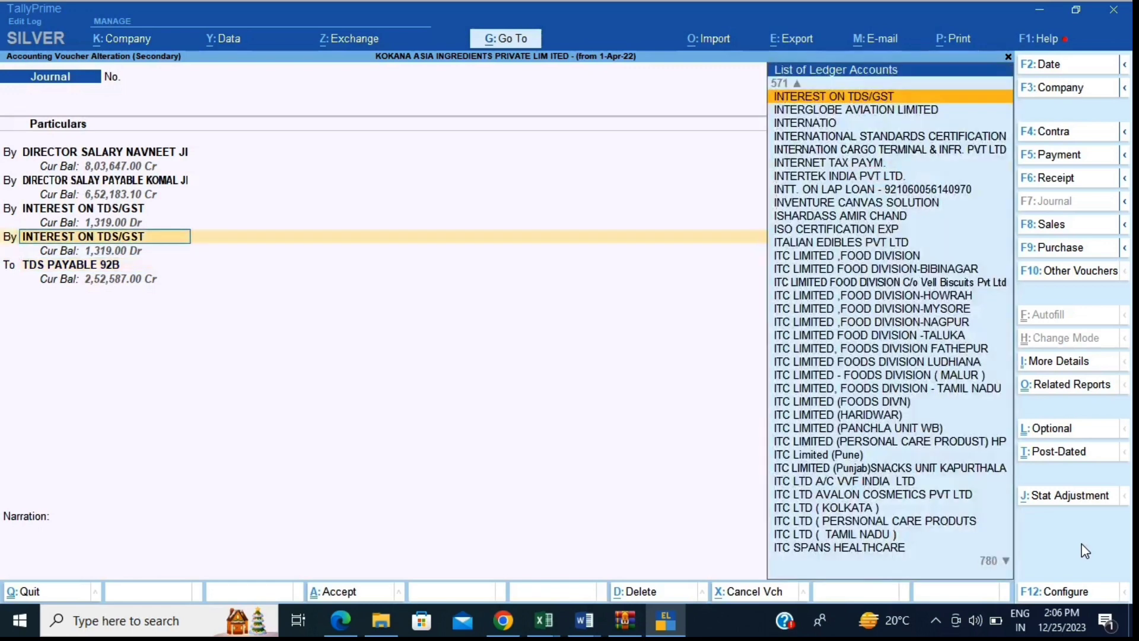
key("BackSpace")
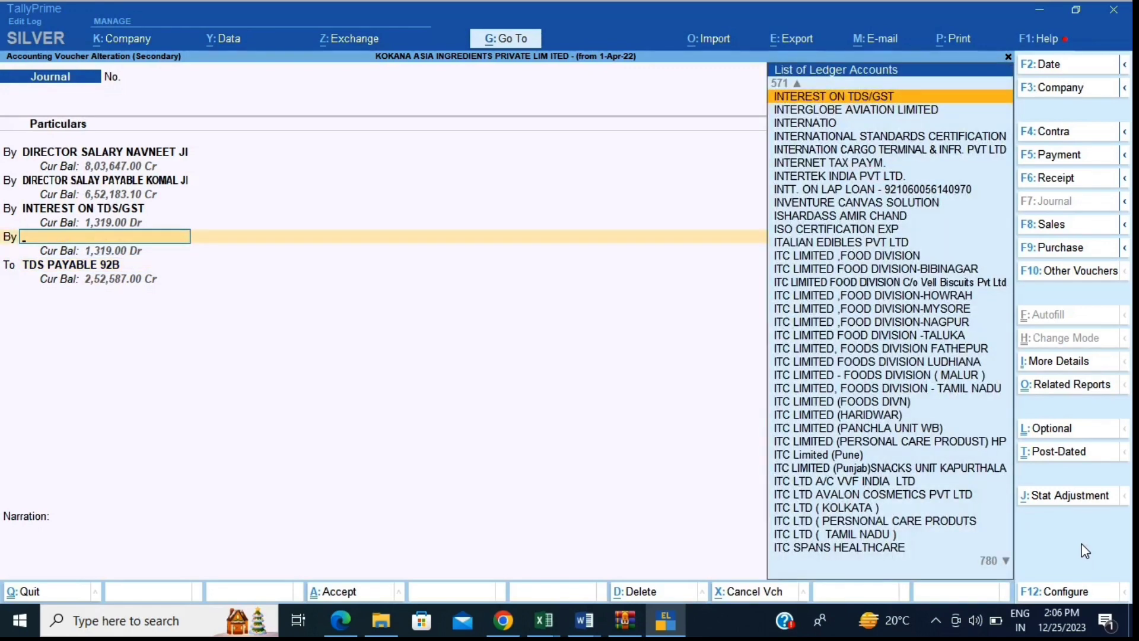
key("BackSpace")
key("Return")
type("d")
key("Return")
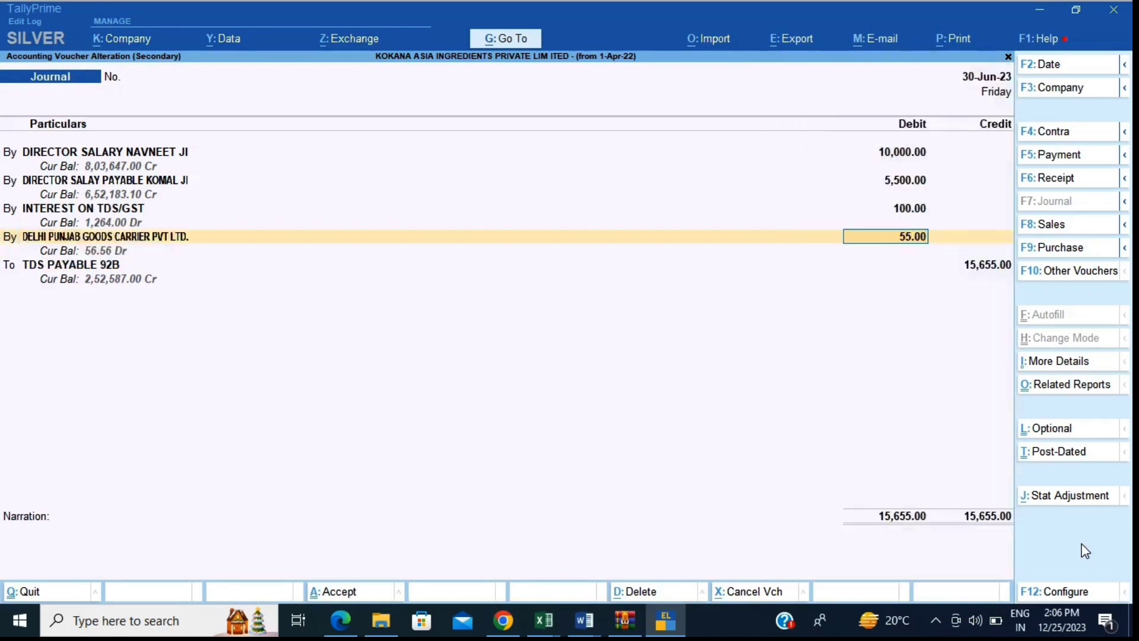
key("BackSpace")
key("BackSpace")
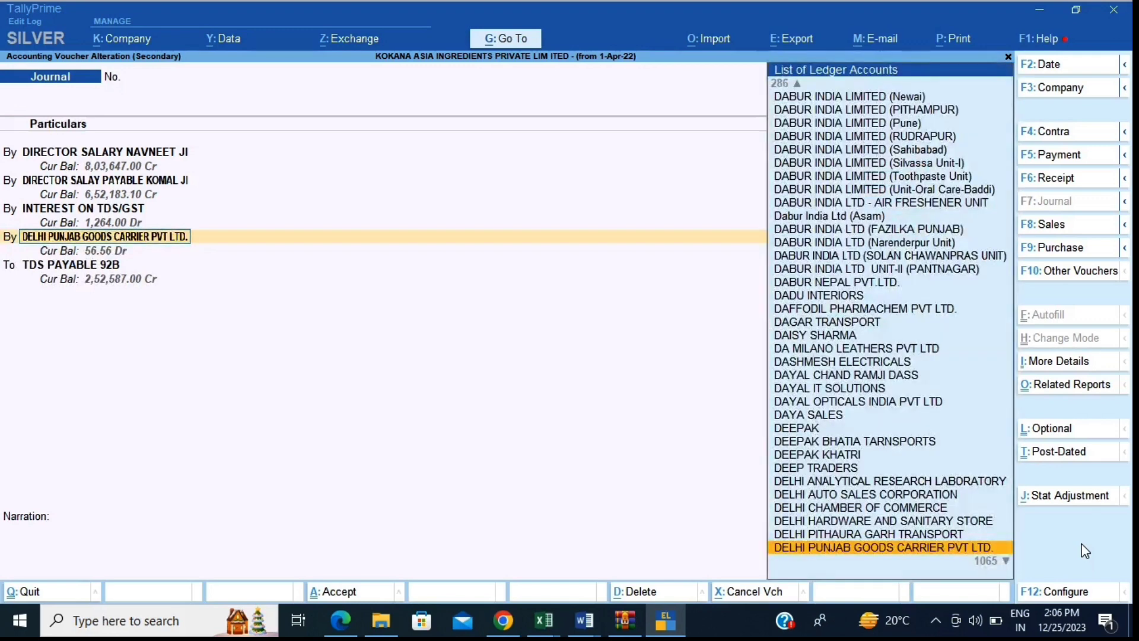
key("BackSpace")
key("BackSpace")
key("BackSpace")
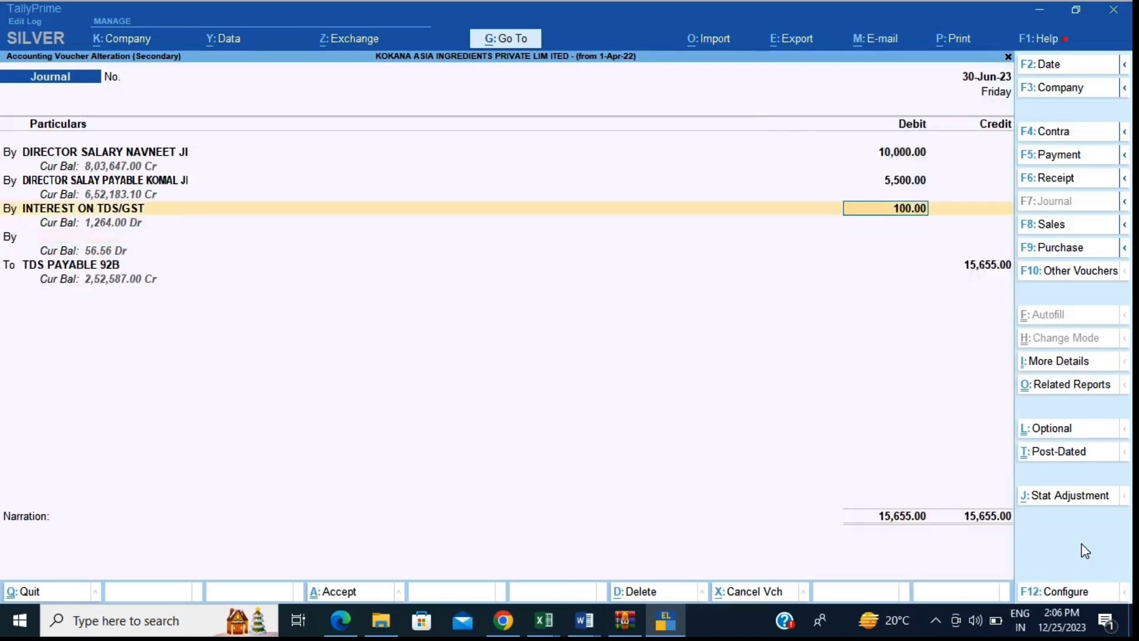
- Change the third voucher line from a debit (By) back to a credit (To) entry
key("BackSpace")
key("BackSpace")
key("BackSpace")
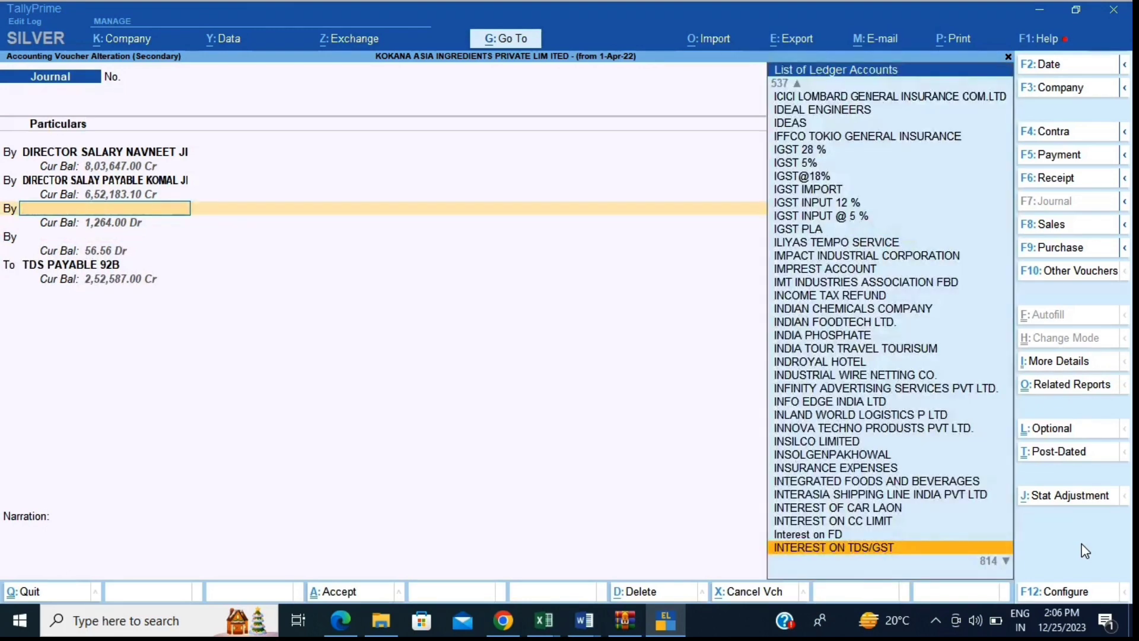
key("Return")
key("BackSpace")
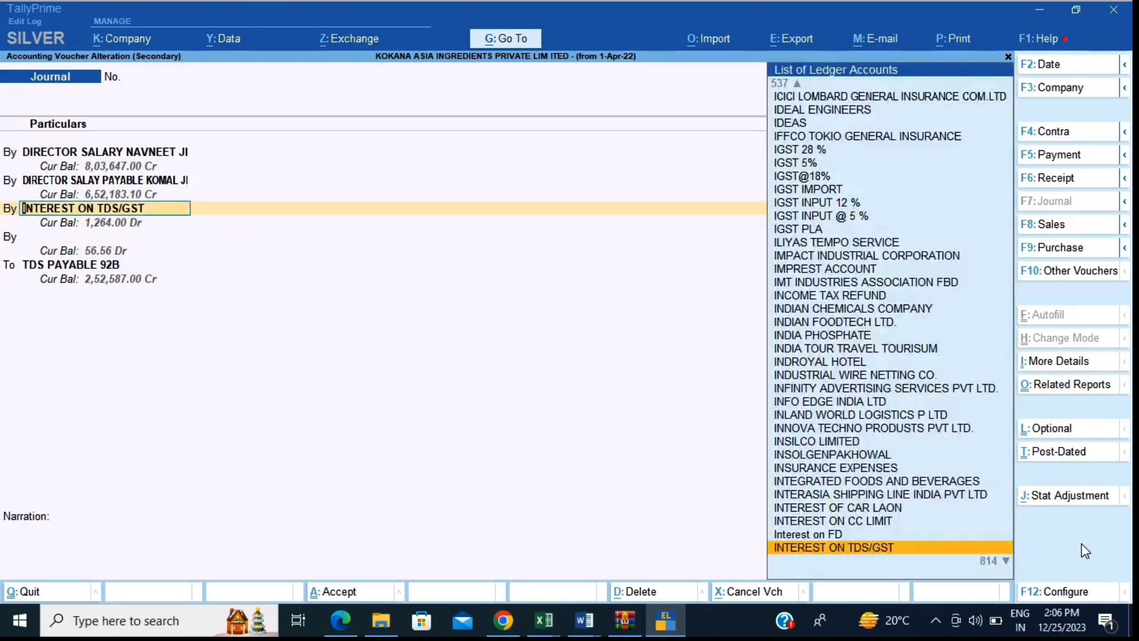
key("BackSpace")
key("BackSpace")
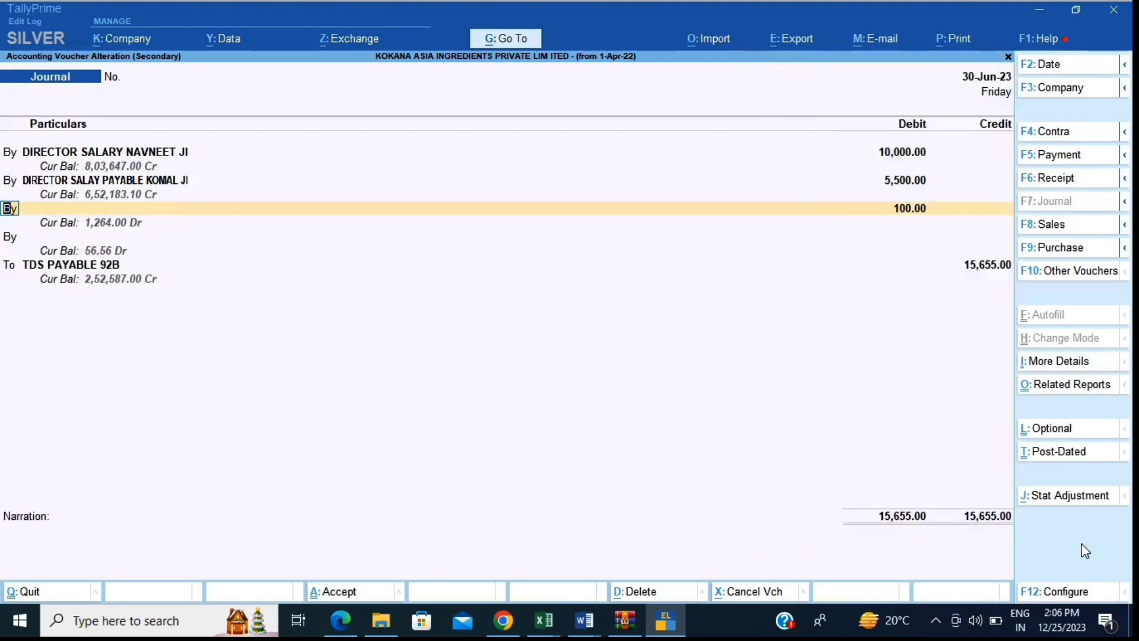
key("BackSpace")
type("t")
key("Return")
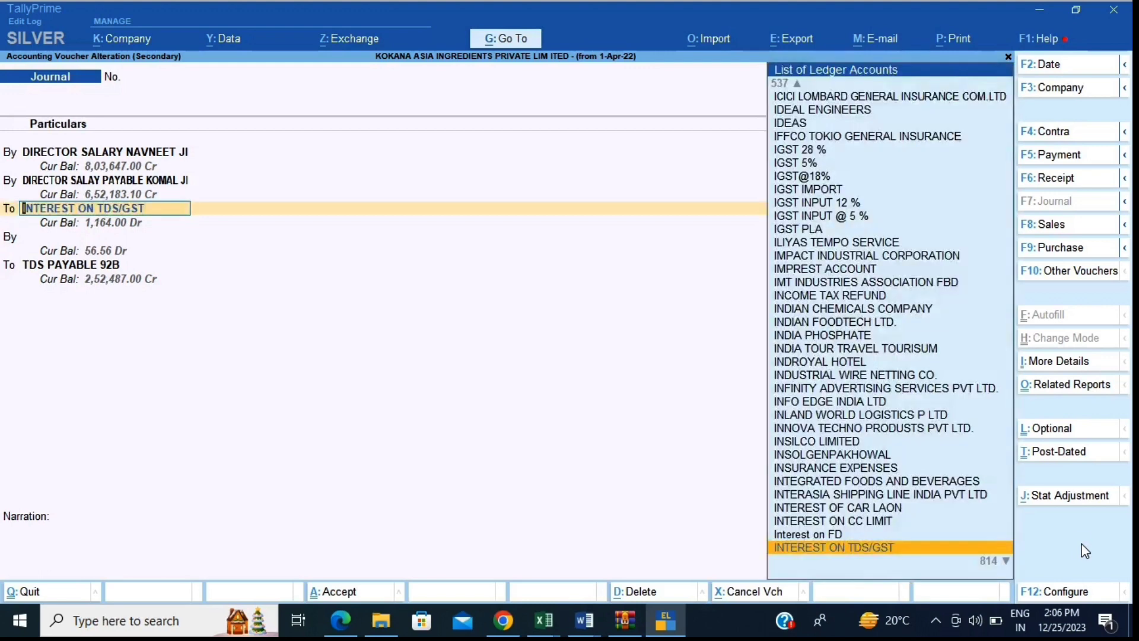
- Assign the TDS PAYABLE 92B ledger to the third line, credit it with 15,500, and save the journal voucher
type("Tds Pa")
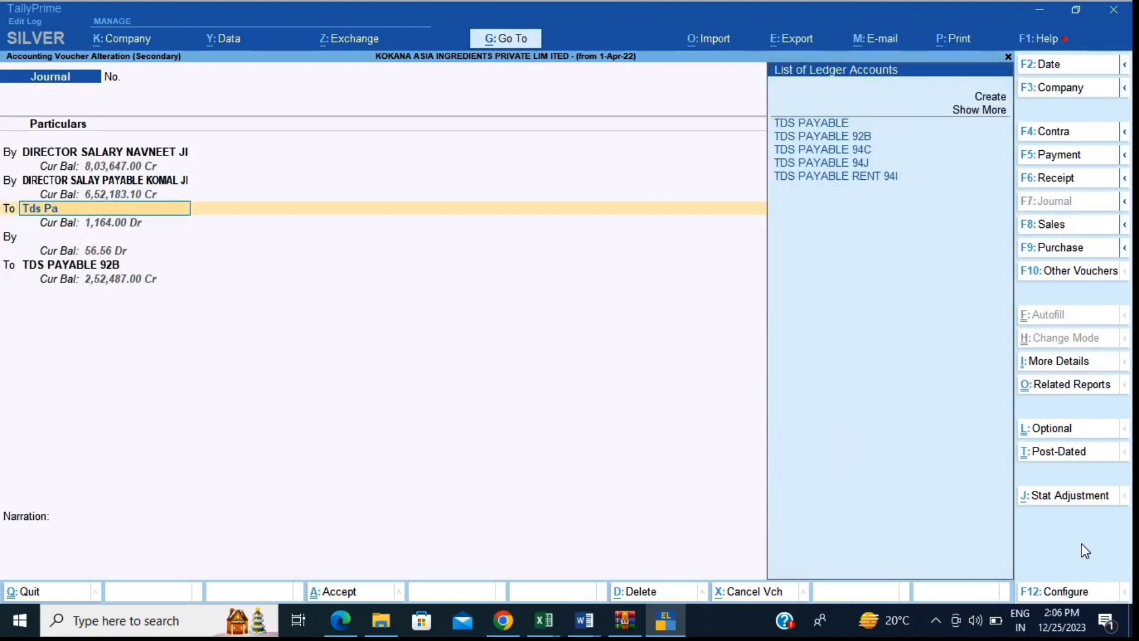
type("y")
key("Down")
key("Return")
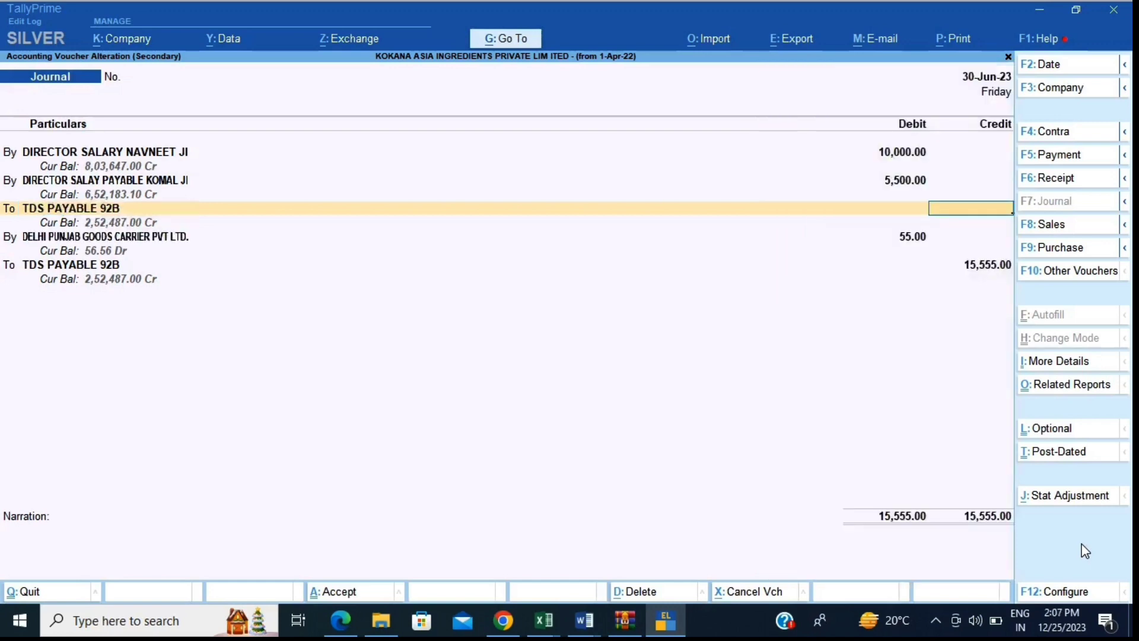
type("15,500")
key("Return")
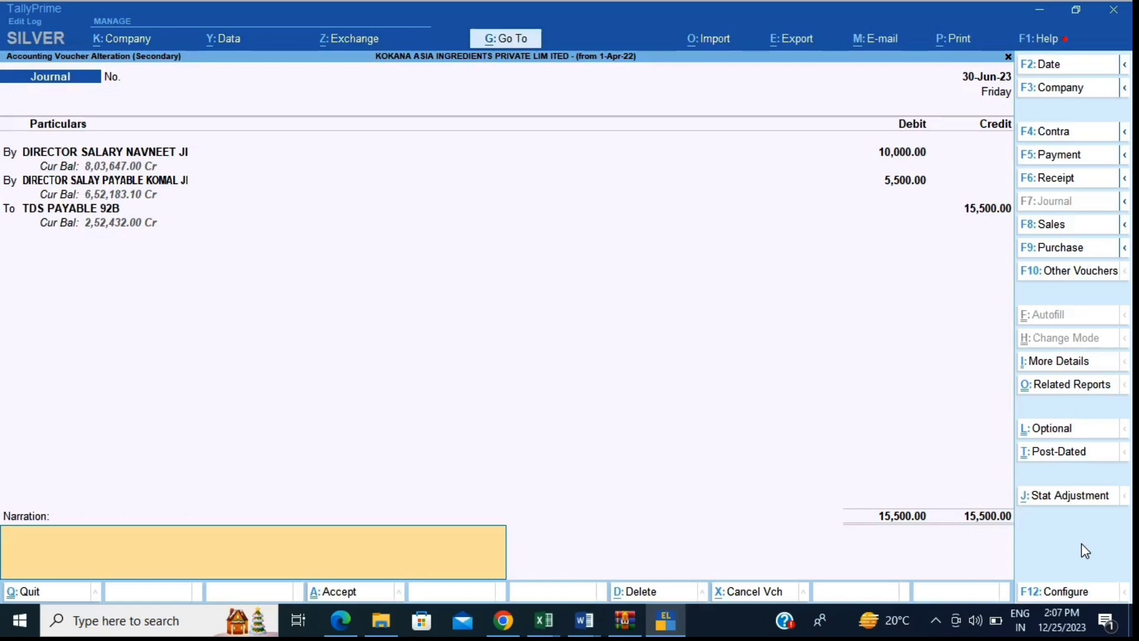
key("ctrl+a")
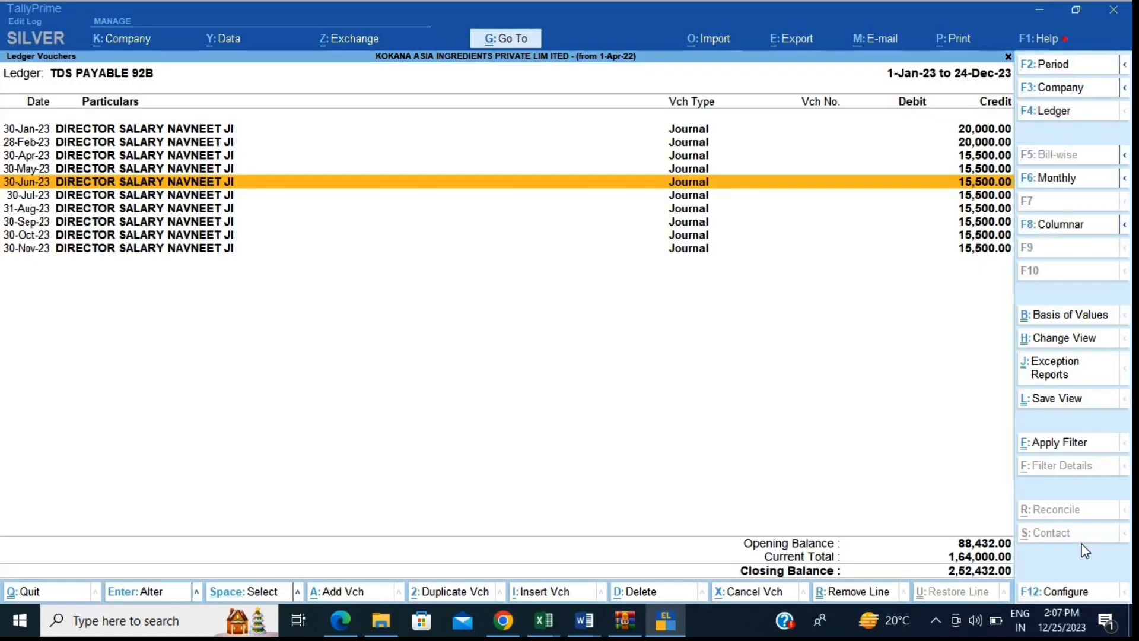
- Close the TDS PAYABLE 92B ledger vouchers report and return to the Gateway of Tally
key("Escape")
key("Escape")
key("Escape")
key("Escape")
key("Escape")
key("Escape")
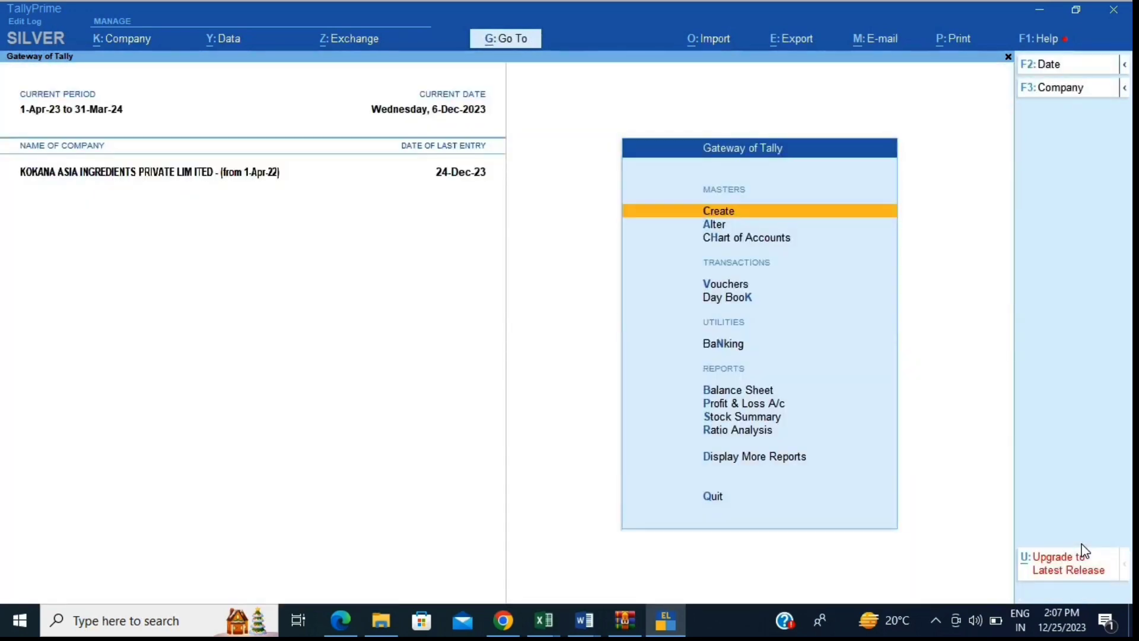
- Start a payment voucher with Kotak Mahindra Bank as the paying account
key("v")
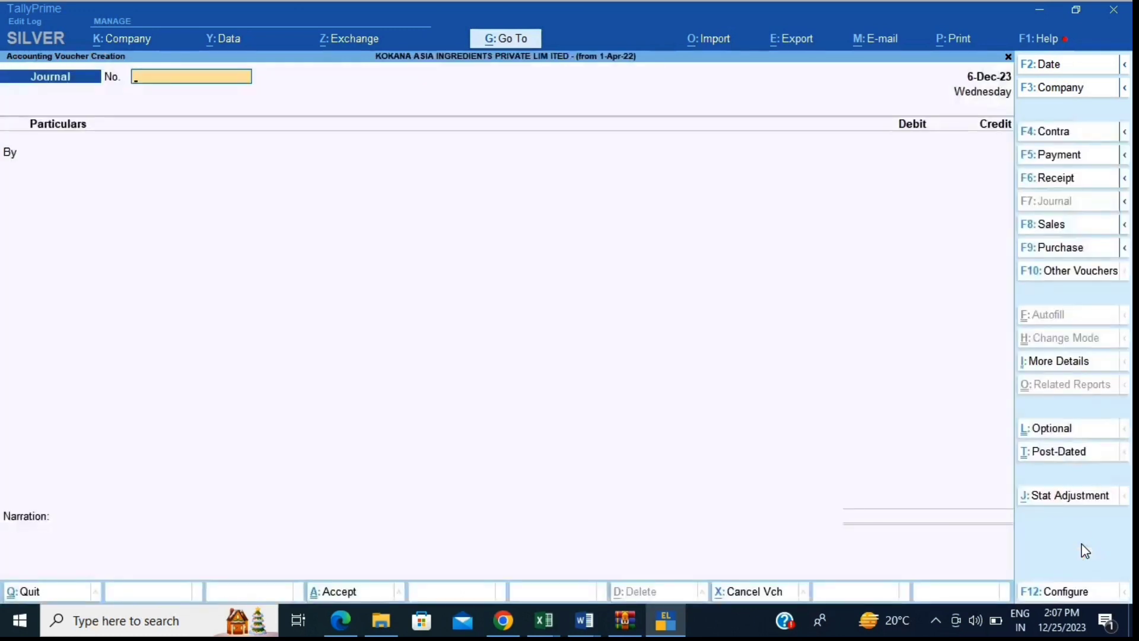
left_click(1052, 158)
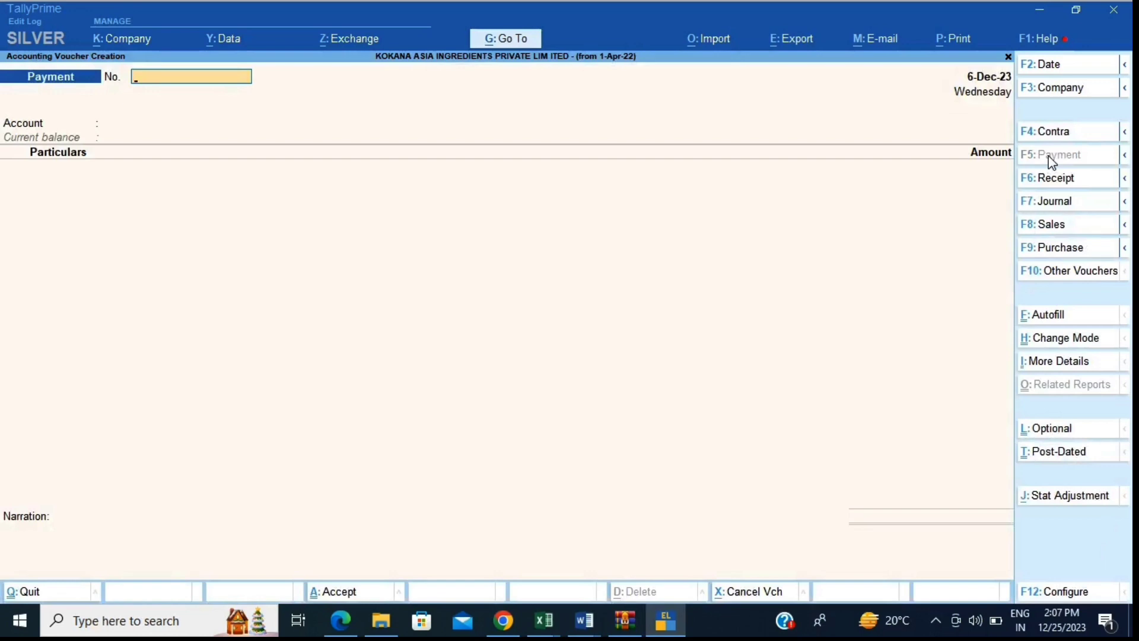
key("Return")
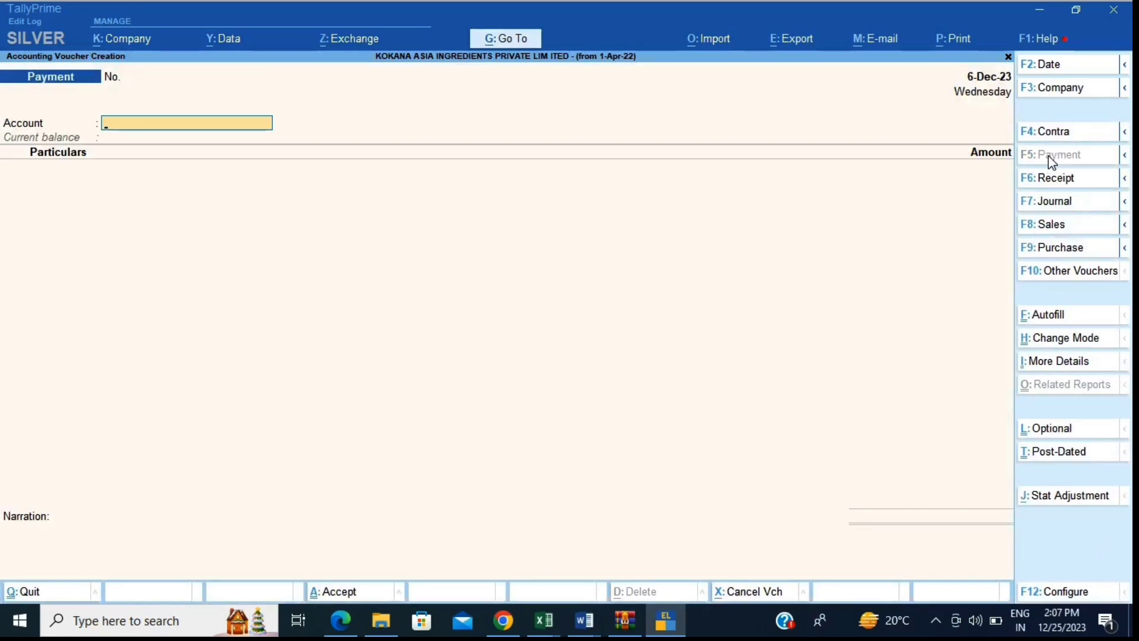
type("Kot")
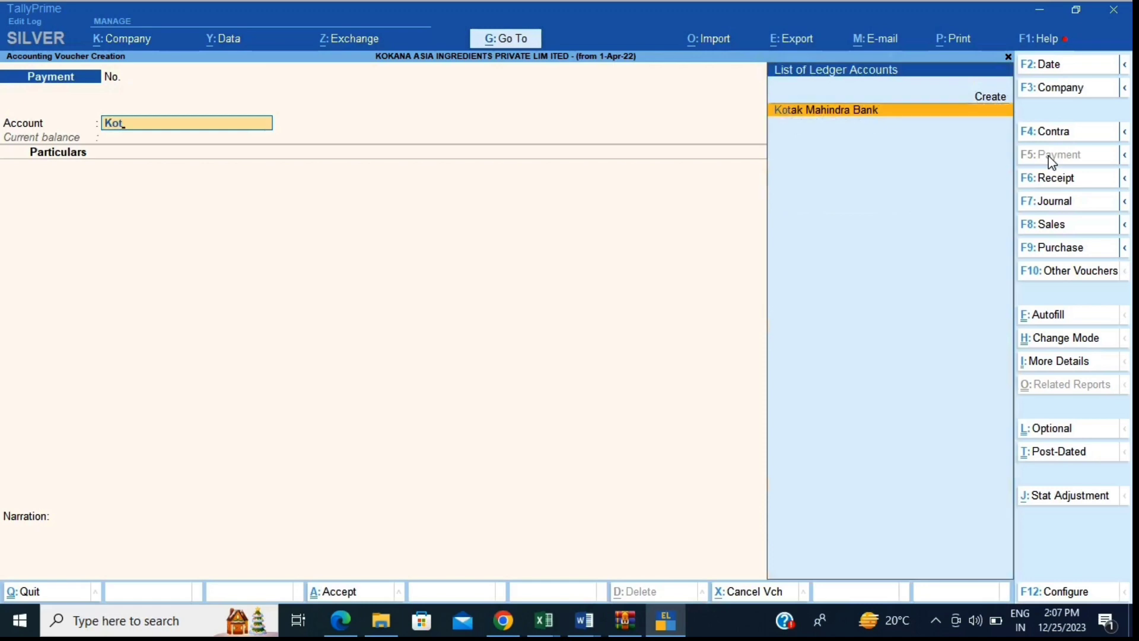
key("Return")
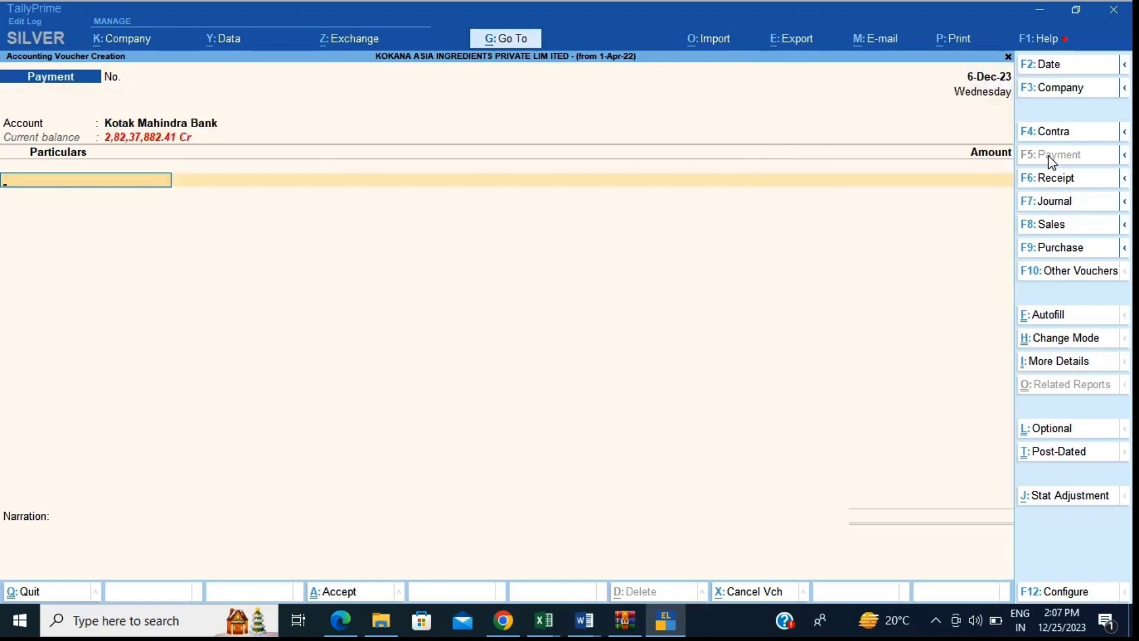
key("alt+c")
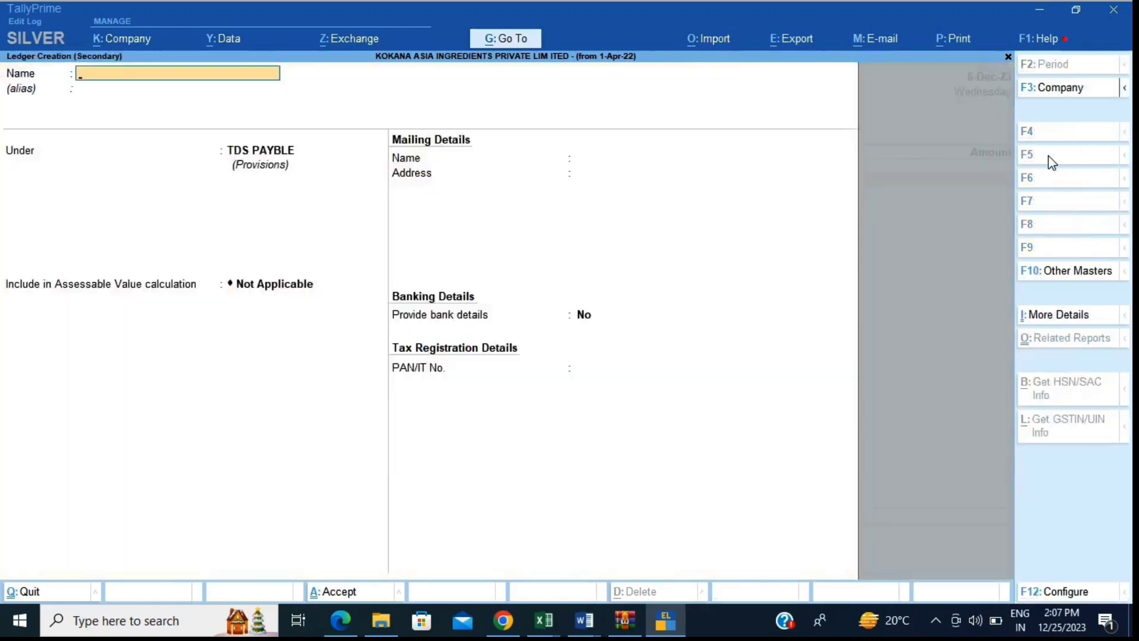
type("Tds Payable 92b")
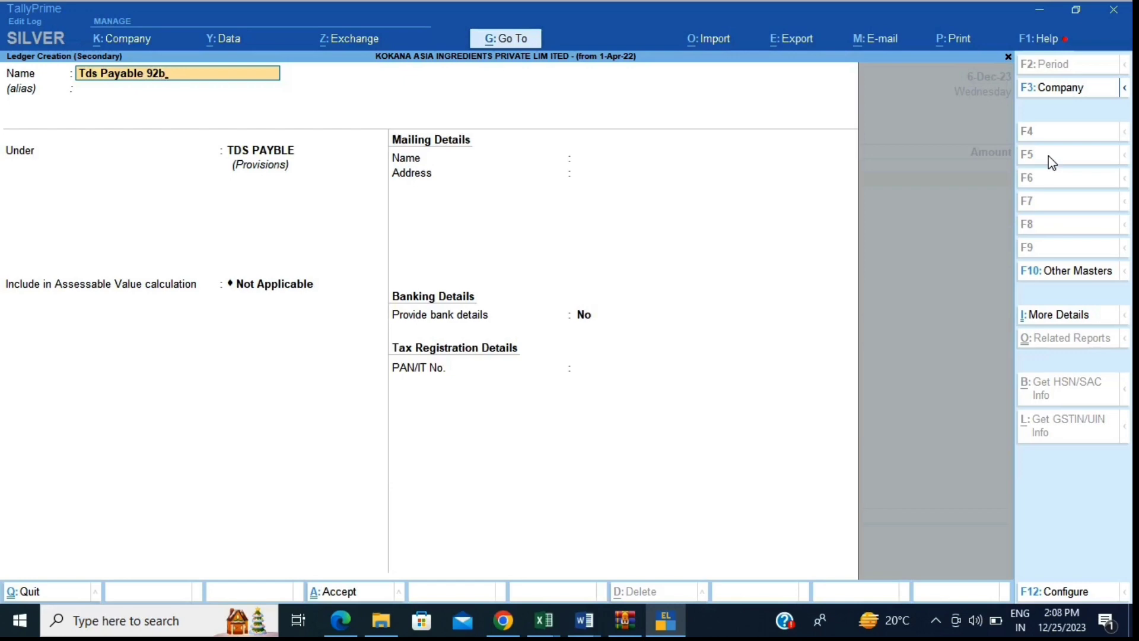
type(" Navn")
key("Escape")
key("Escape")
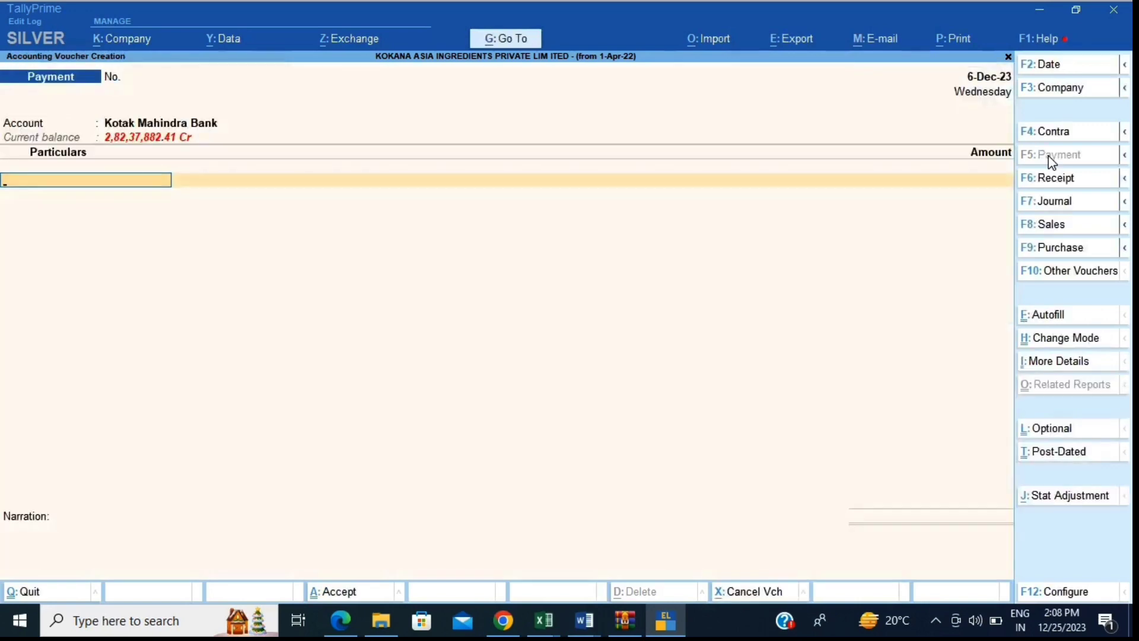
- Choose the TDS PAYABLE ledger for the first line of the payment voucher
type("Tds")
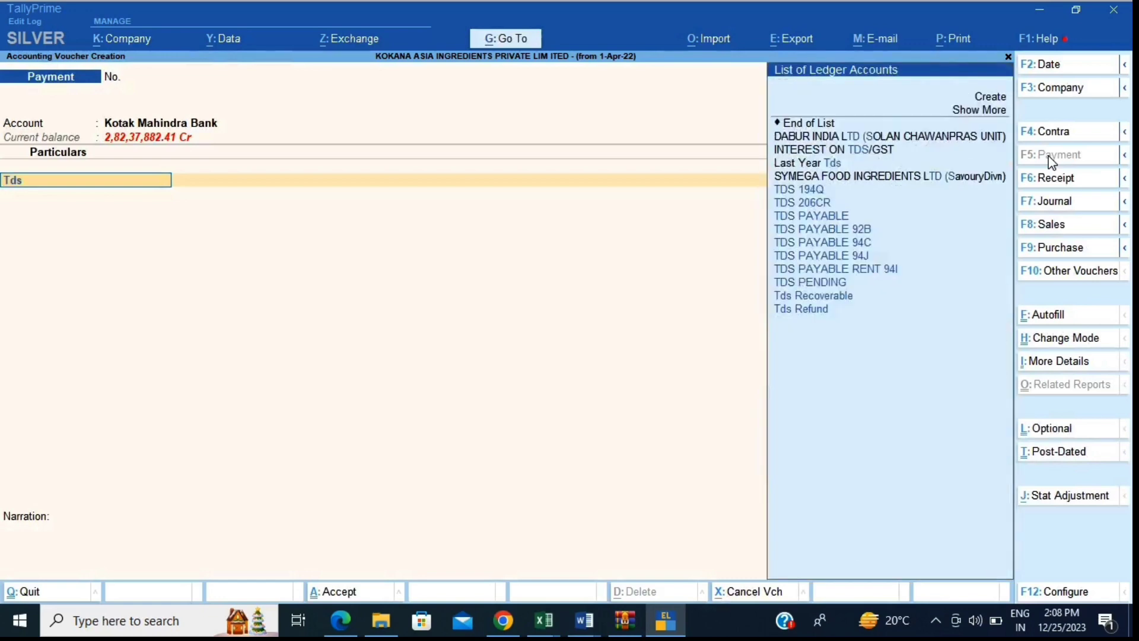
type(" Pay")
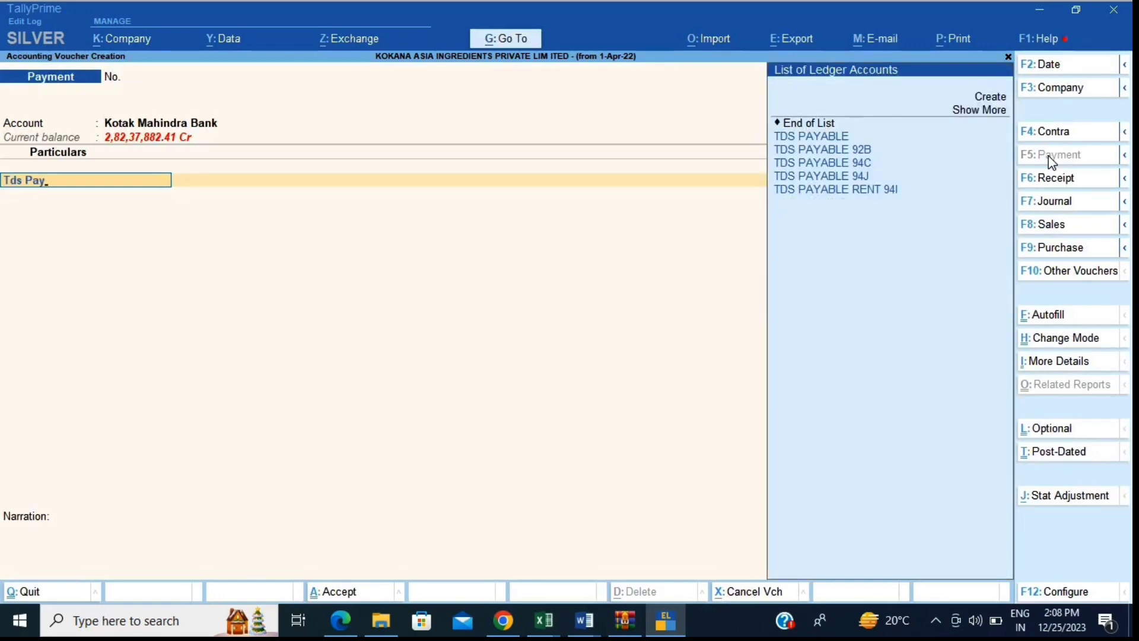
key("Down")
key("Up")
key("Return")
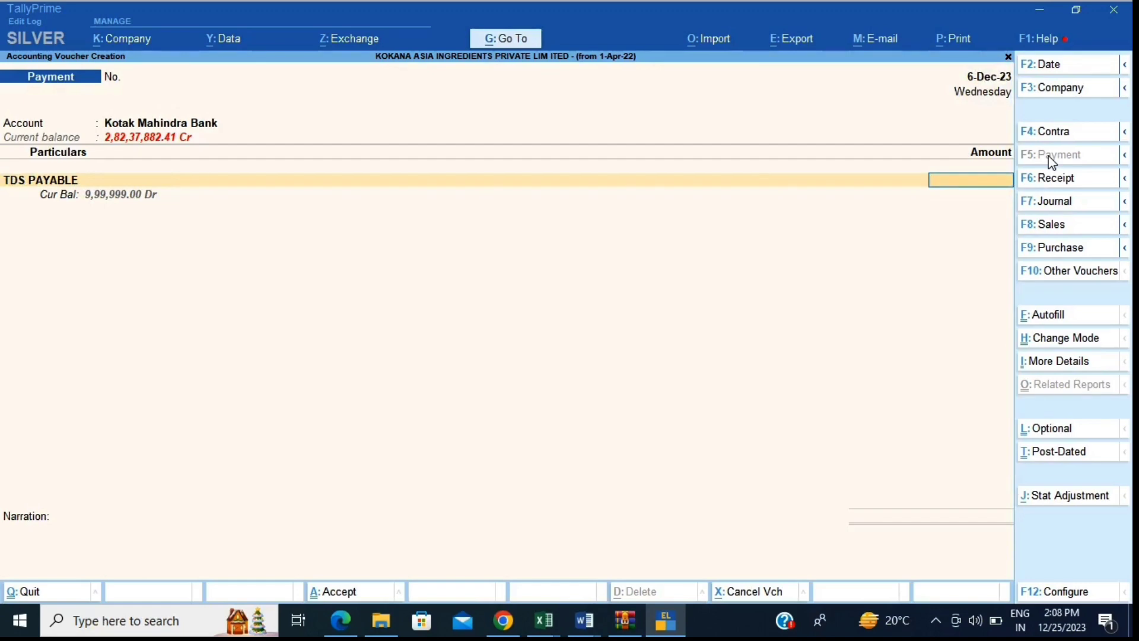
- Inspect the TDS PAYABLE ledger master and the group it belongs to
key("BackSpace")
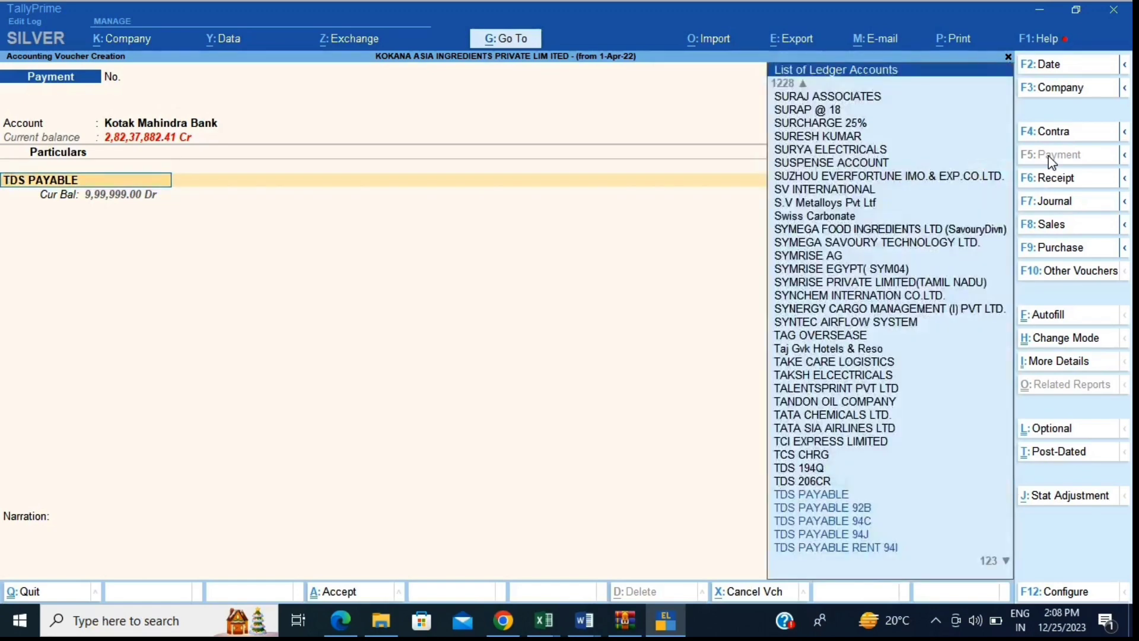
key("ctrl+Return")
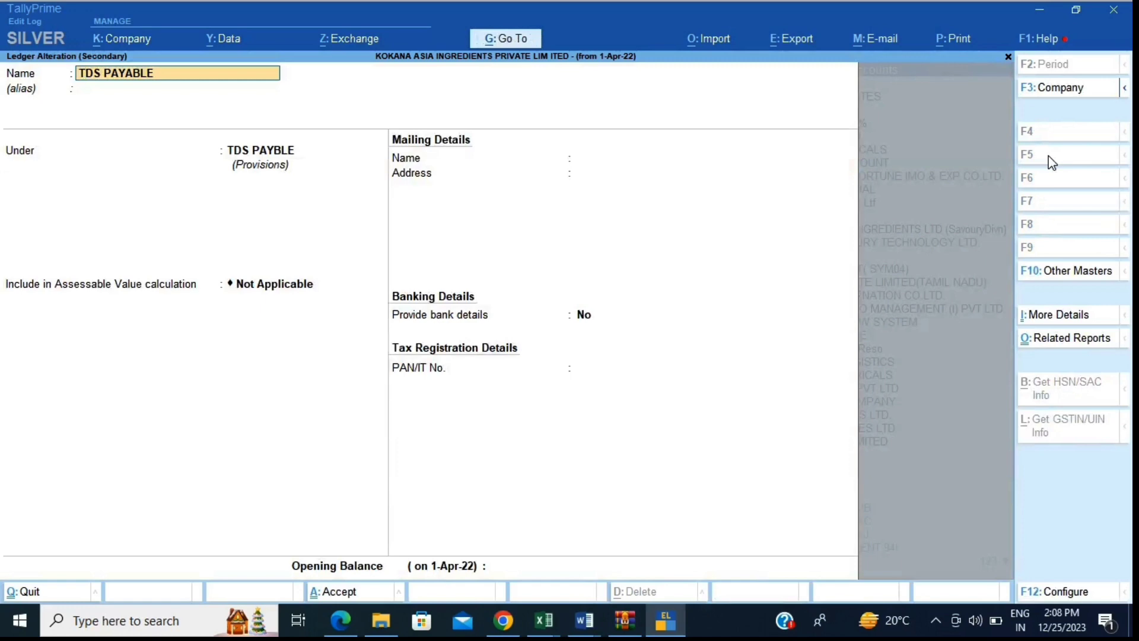
key("alt")
key("ctrl+a")
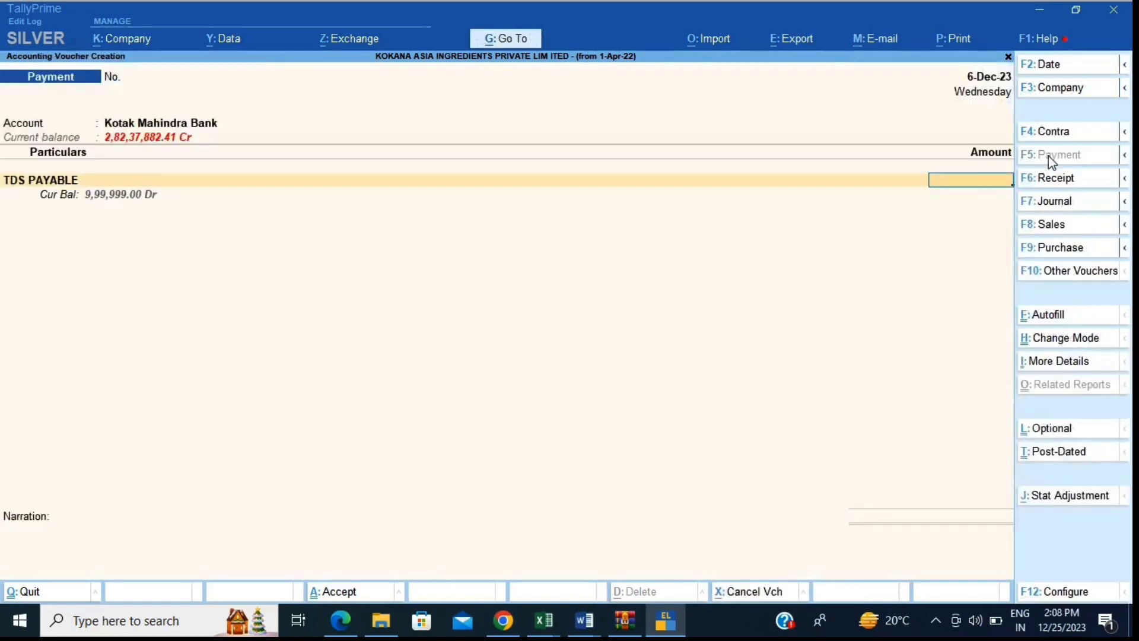
- Enter 15500 as the TDS PAYABLE payment amount and quit the payment voucher without saving
type("15500")
key("Escape")
key("Escape")
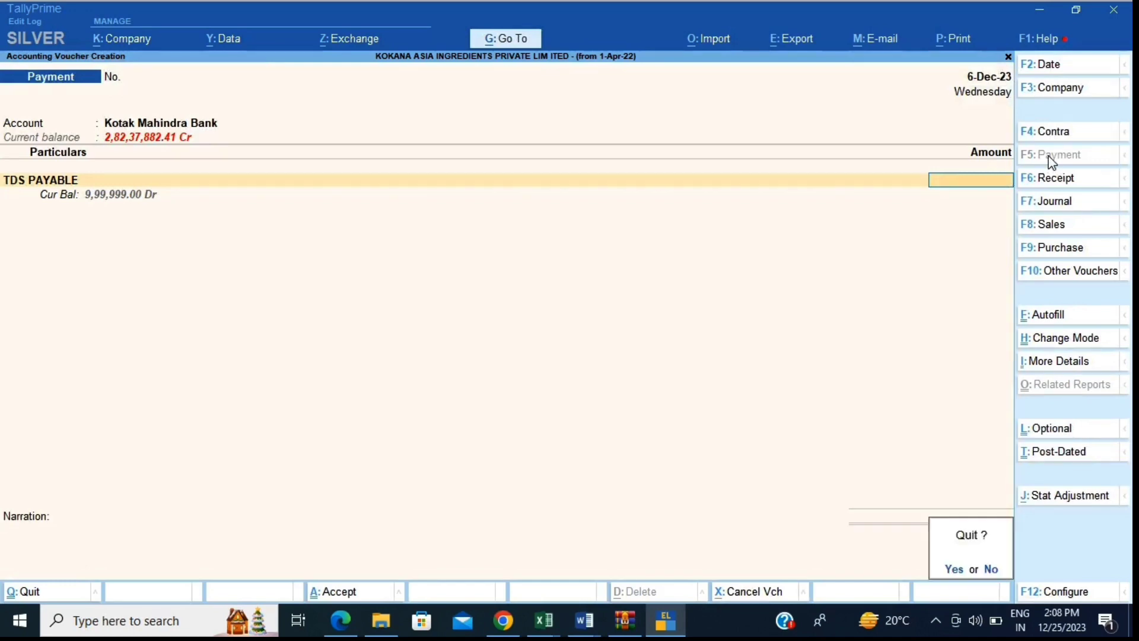
key("y")
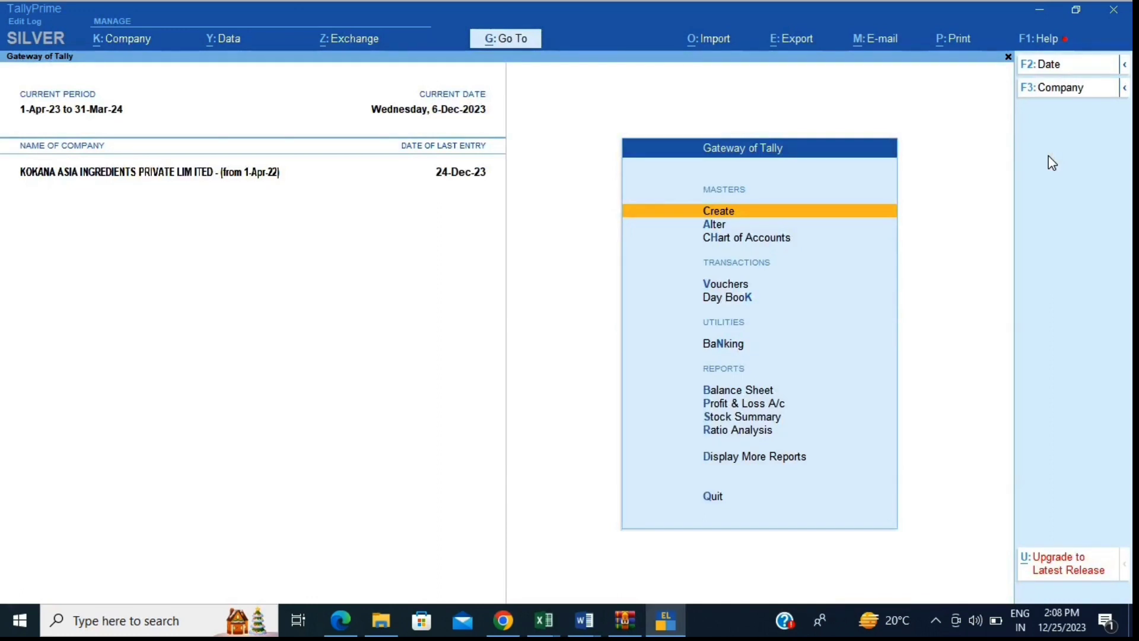
left_click(937, 621)
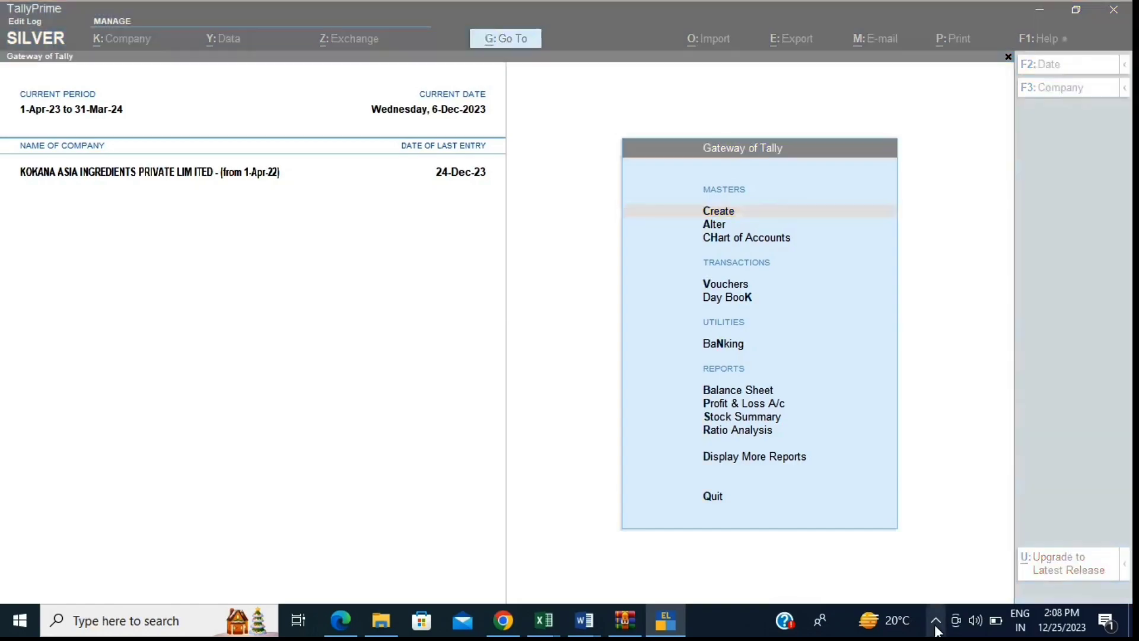